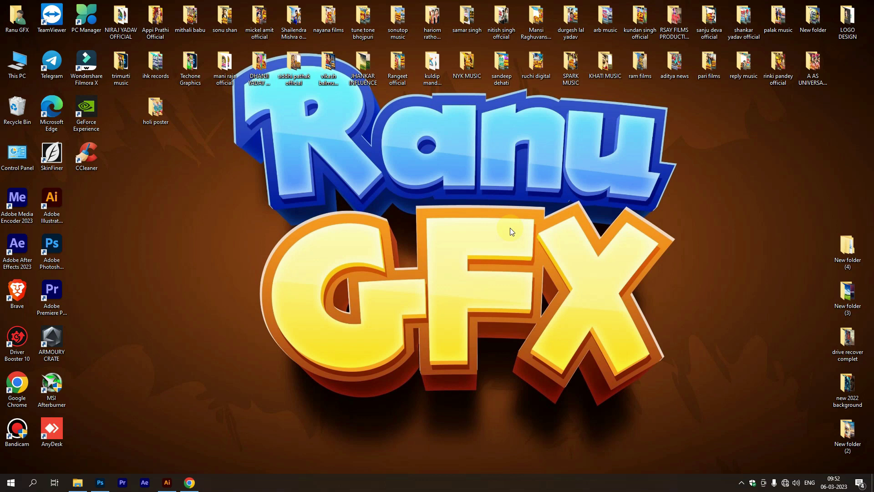
- Open the holi poster folder on the desktop and view the cgdf image
right_click(506, 170)
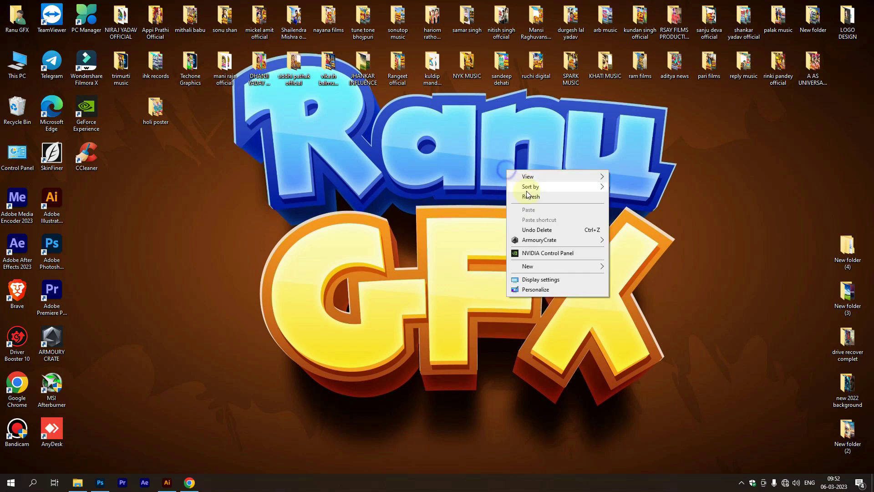
left_click(528, 197)
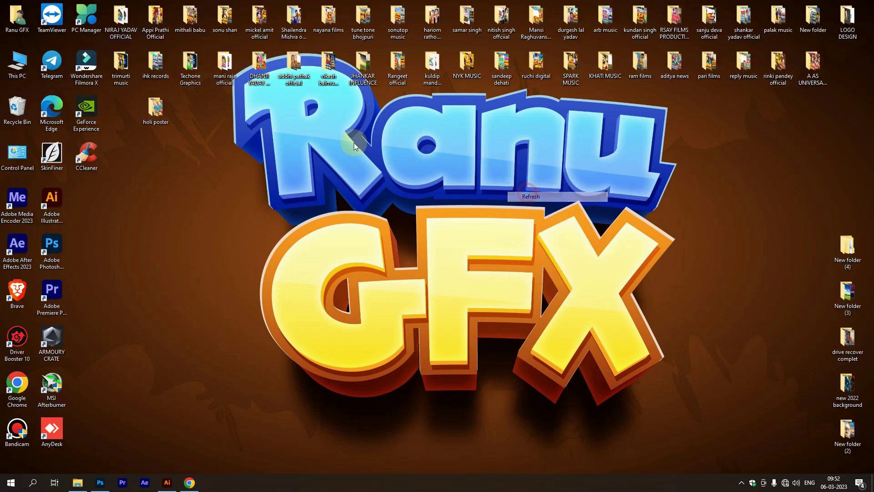
double_click(169, 120)
scroll(237, 183, "up", 2, "ctrl")
left_click(155, 143)
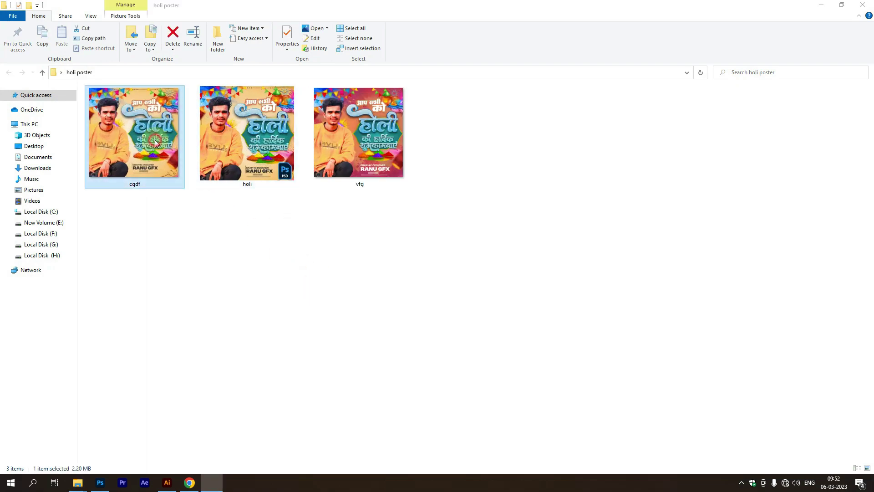
double_click(155, 142)
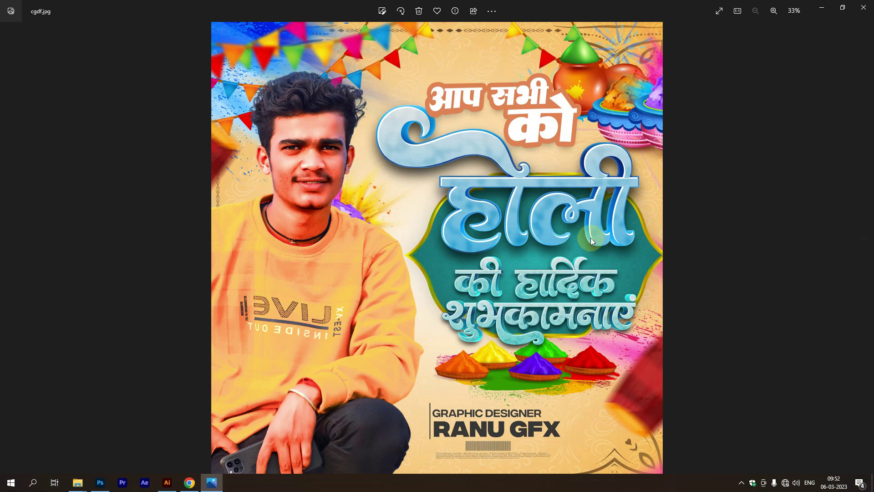
left_click(864, 7)
- Open the holi PSD file from the folder in Photoshop
right_click(262, 144)
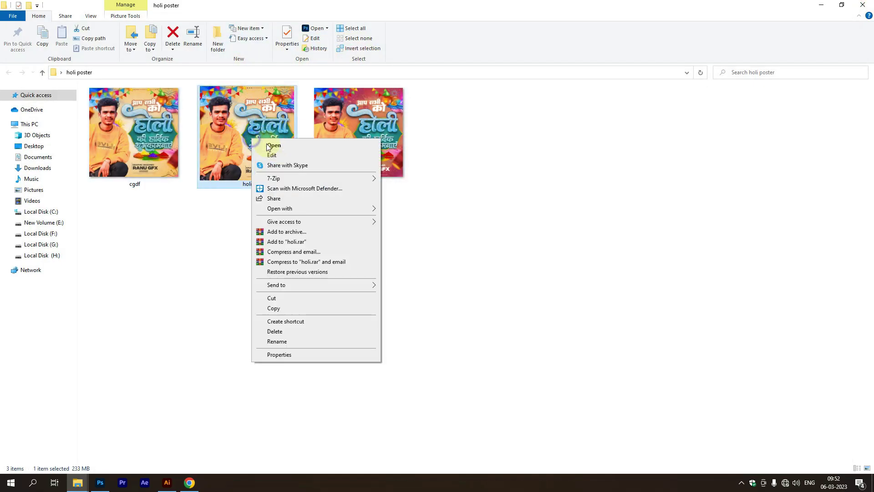
left_click(264, 145)
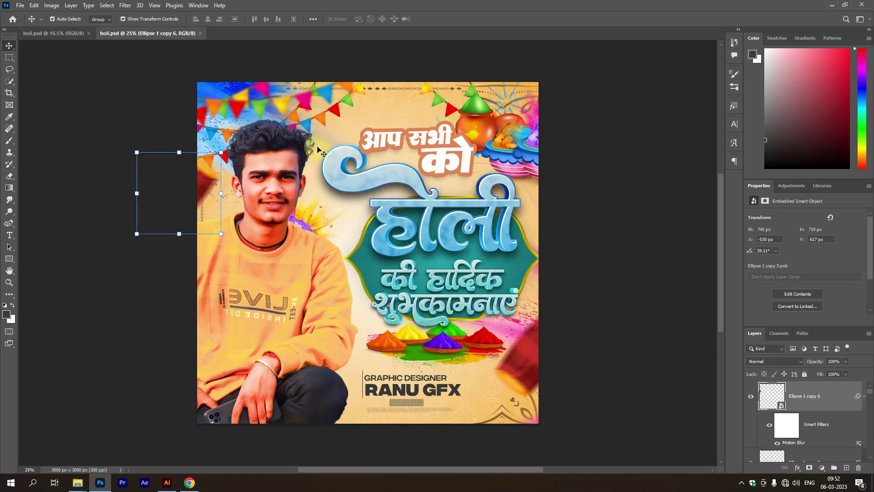
scroll(316, 145, "down", 4)
scroll(329, 148, "up", 2)
- Try hiding the cream background layer and a second background layer, and moving the colour pots out of the poster's upper-right corner
left_click(339, 129)
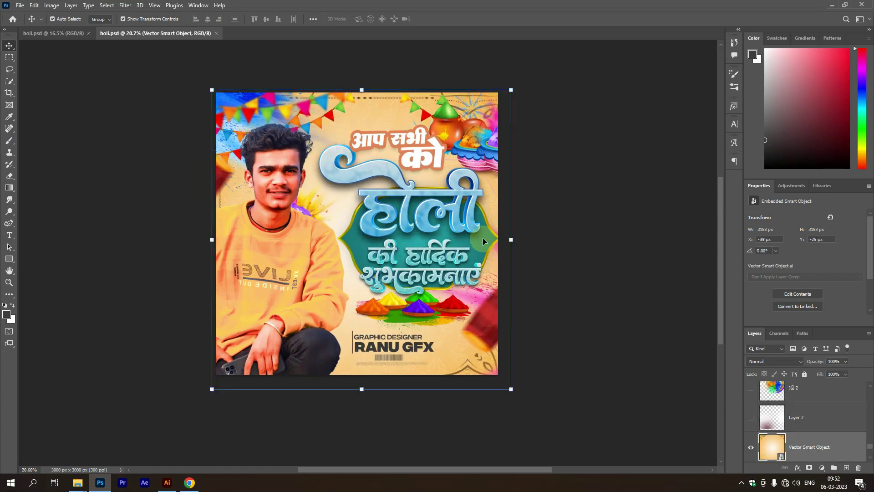
left_click(749, 446)
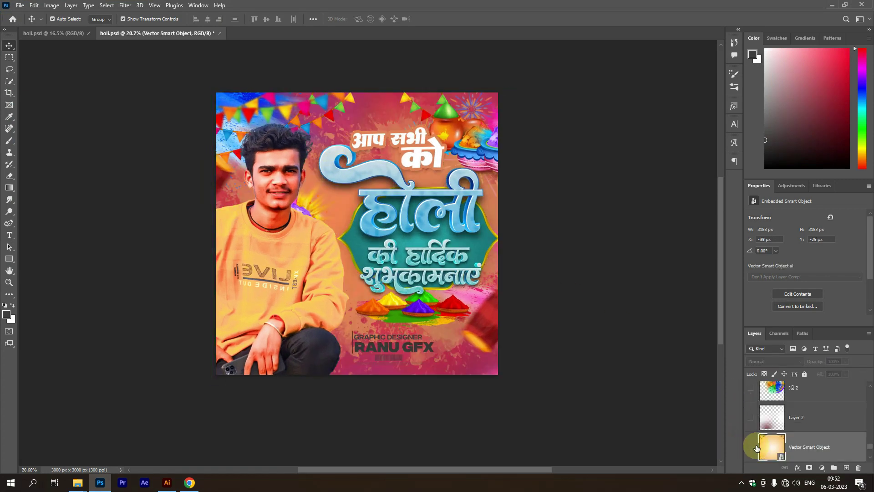
scroll(757, 448, "down", 3)
left_click(749, 420)
scroll(751, 423, "up", 5)
left_click_drag(478, 145, 333, 304)
left_click_drag(455, 133, 211, 241)
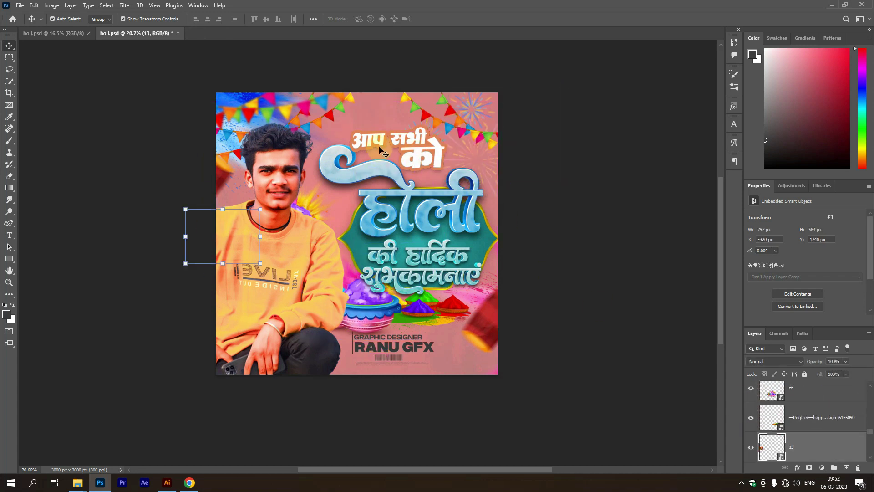
- Undo the layer visibility changes and the moves of the colour pots
key("ctrl+z")
key("ctrl+z")
key("ctrl+z")
key("ctrl+z")
key("ctrl+z")
key("ctrl+z")
key("ctrl+z")
key("ctrl+z")
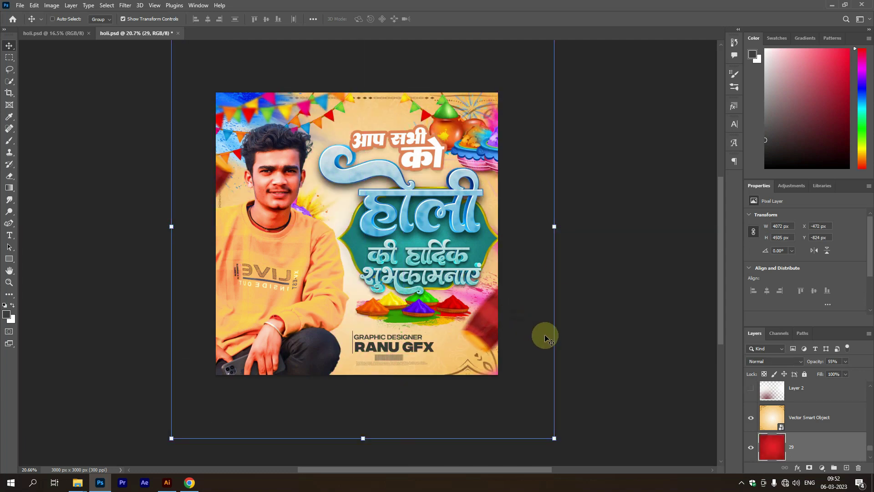
- Check the editable RANU GFX text and examine the small print beneath it and the overall poster
scroll(413, 357, "up", 2)
double_click(420, 340)
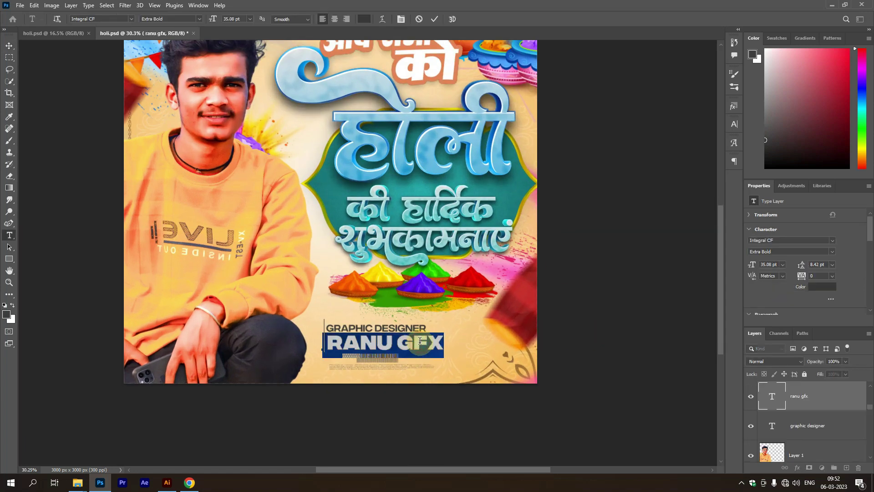
left_click(434, 19)
left_click(618, 124)
scroll(391, 360, "up", 3)
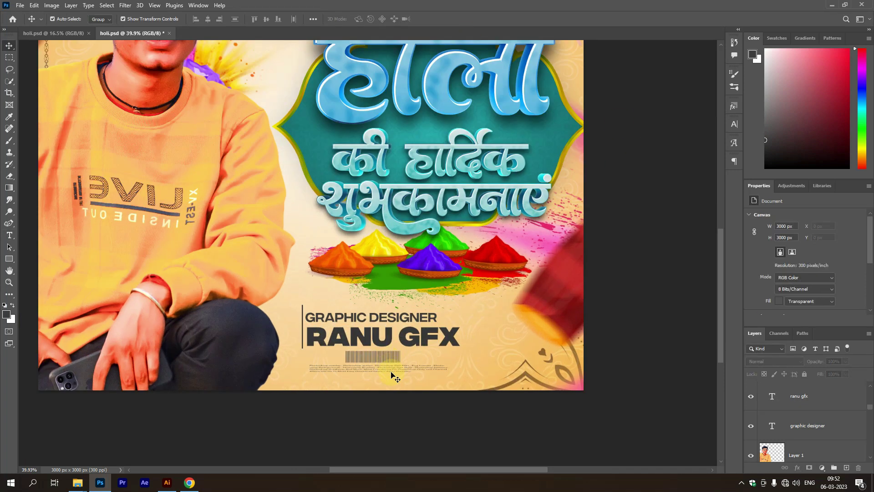
left_click(391, 369)
scroll(577, 358, "down", 4)
left_click(619, 332)
scroll(422, 341, "down", 1)
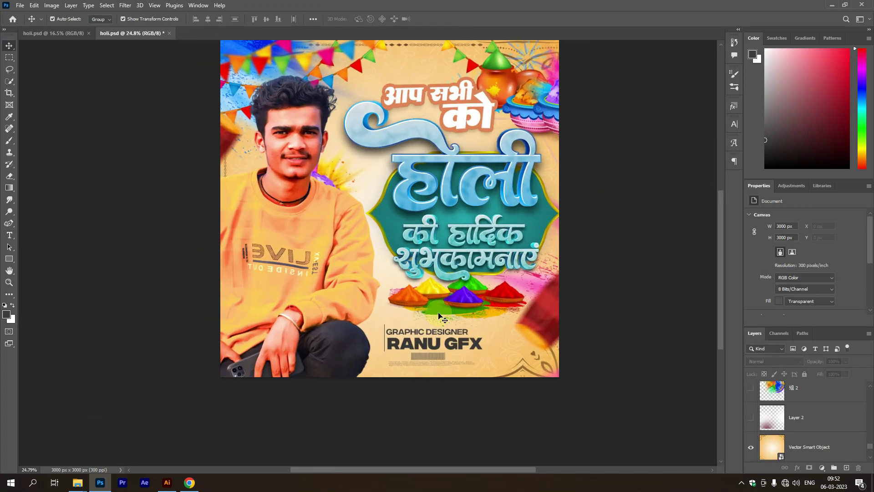
scroll(412, 226, "up", 1)
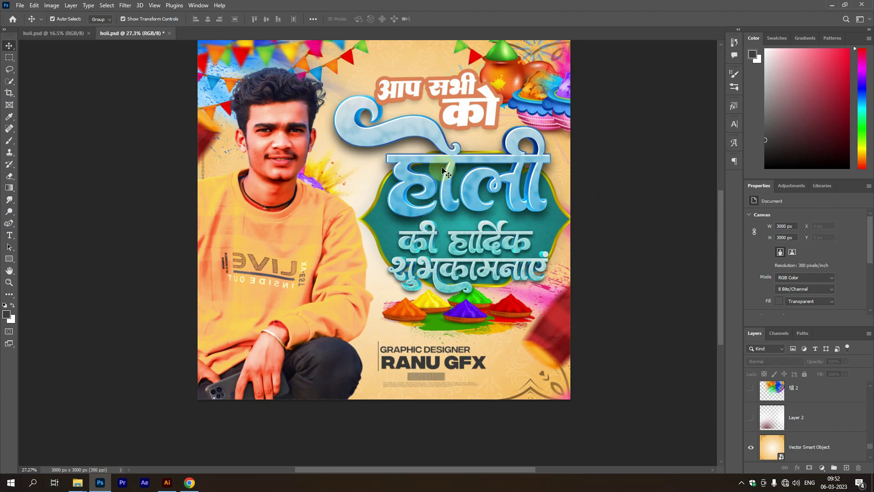
- Try moving the man's portrait lower on the poster, and undo the move
left_click_drag(305, 154, 362, 310)
left_click(300, 190)
left_click_drag(300, 189, 315, 145)
left_click(338, 288)
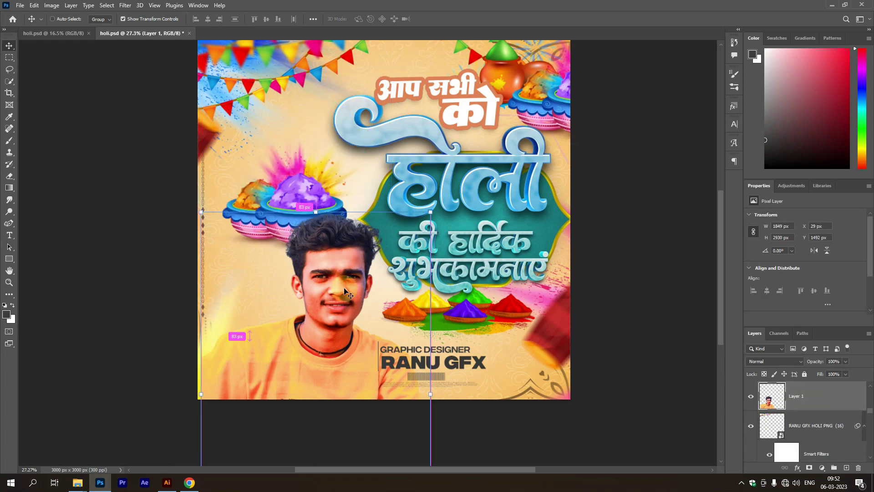
key("ctrl+z")
scroll(350, 276, "down", 4)
left_click(329, 59)
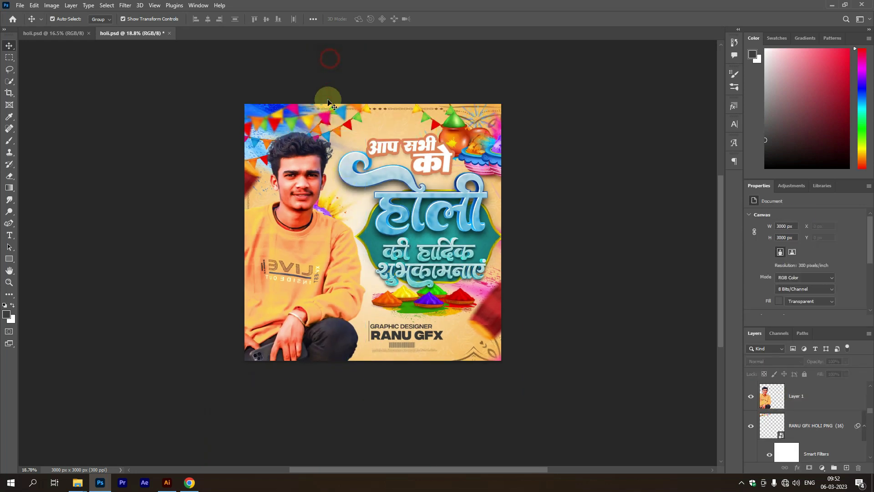
- Try moving the blurred bunting and the blue corner splash on layer 10 toward the poster's right side, and undo both moves
scroll(315, 111, "up", 3)
left_click(302, 124)
left_click_drag(318, 124, 499, 138)
left_click_drag(253, 126, 534, 102)
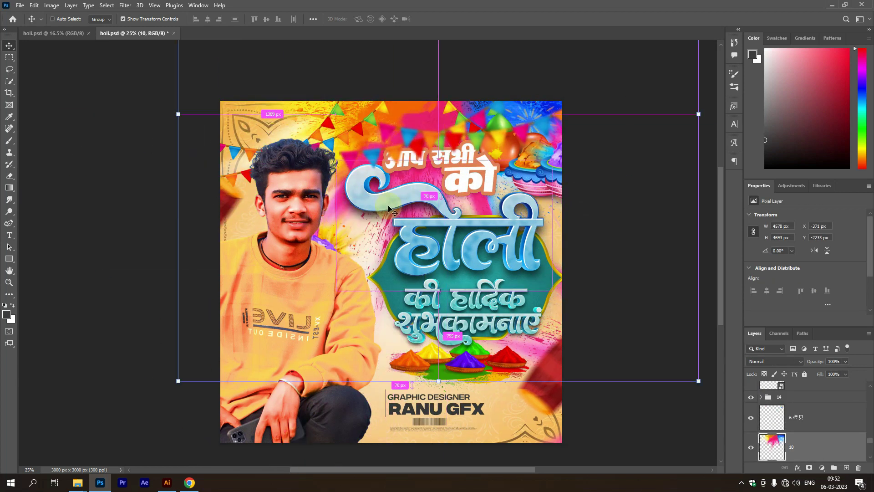
key("ctrl+z")
key("ctrl+z")
- Delete the man's portrait, Layer 1, from the poster
scroll(405, 174, "down", 3)
scroll(423, 244, "up", 2)
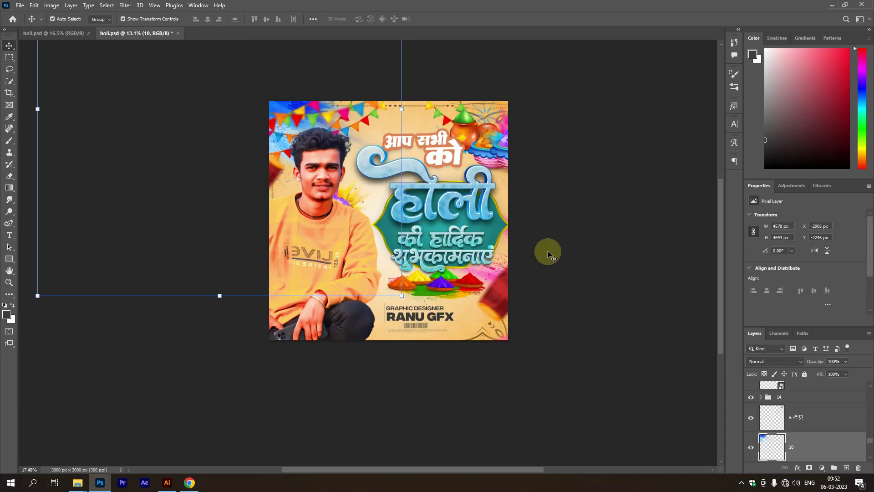
left_click(546, 250, "ctrl")
left_click(344, 255, "ctrl")
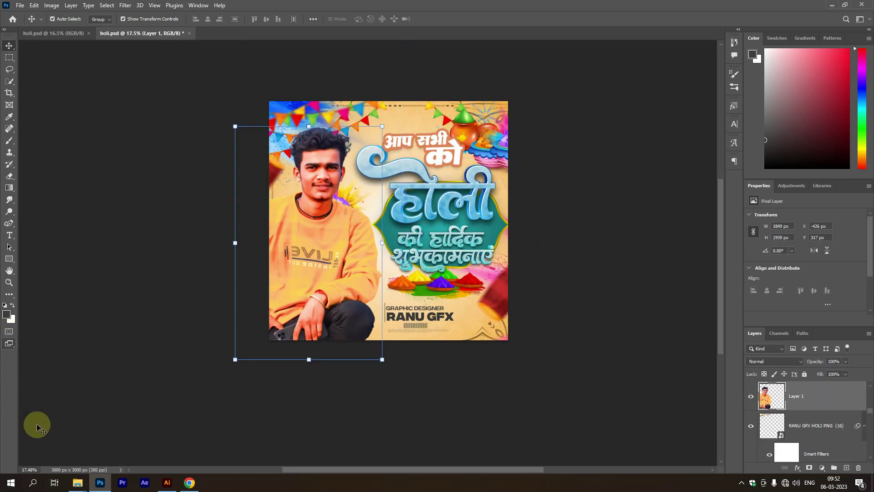
key("Delete")
- Browse to the freepik 2022 (3) folder on Local Disk (F:) and open the smiling woman's stock photo in Photoshop
left_click(81, 481)
left_click(145, 414)
left_click(54, 232)
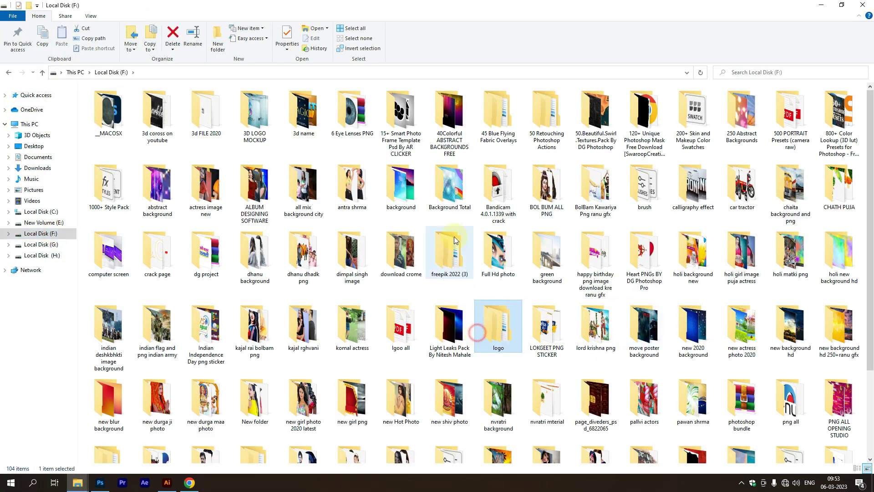
double_click(449, 252)
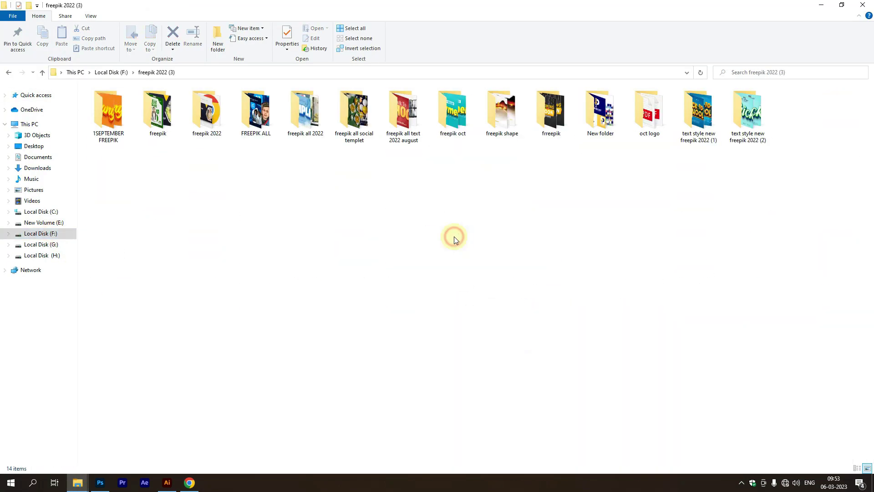
double_click(455, 112)
left_click(237, 116)
double_click(237, 115)
left_click_drag(483, 230, 387, 28)
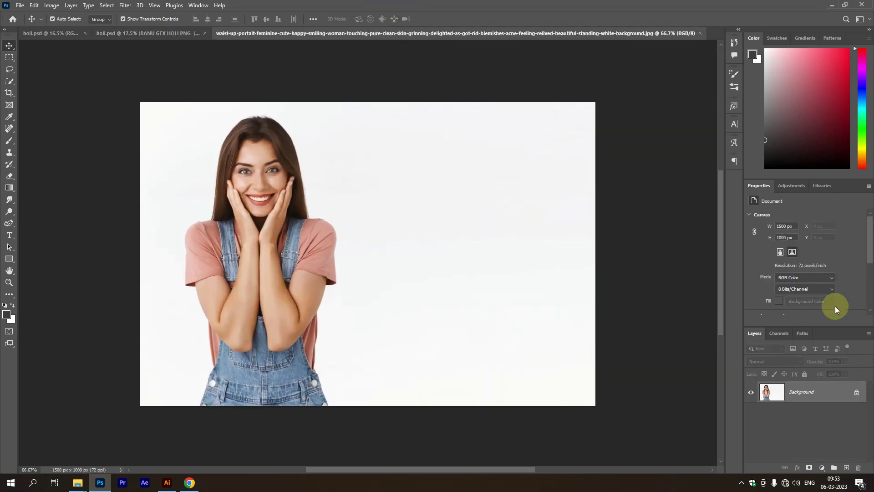
- Unlock the woman photo's Background layer and remove its white background with Remove Background
scroll(804, 275, "down", 7)
scroll(387, 273, "up", 2)
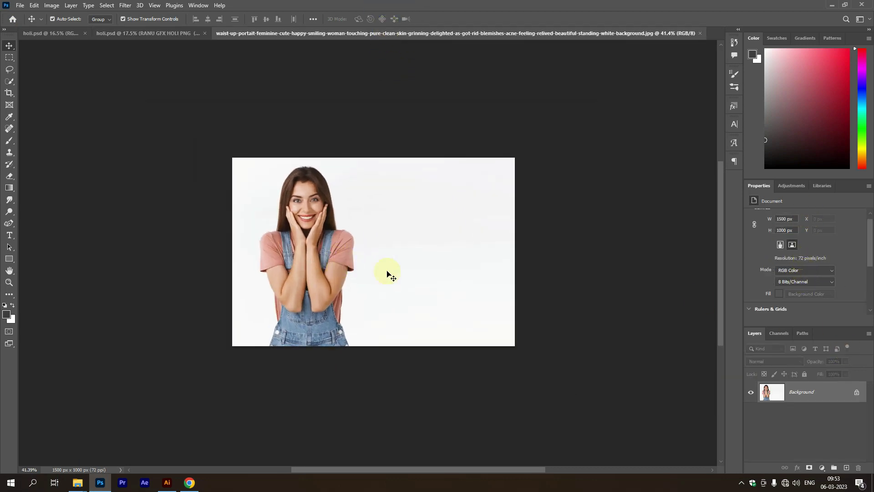
left_click_drag(869, 254, 869, 308)
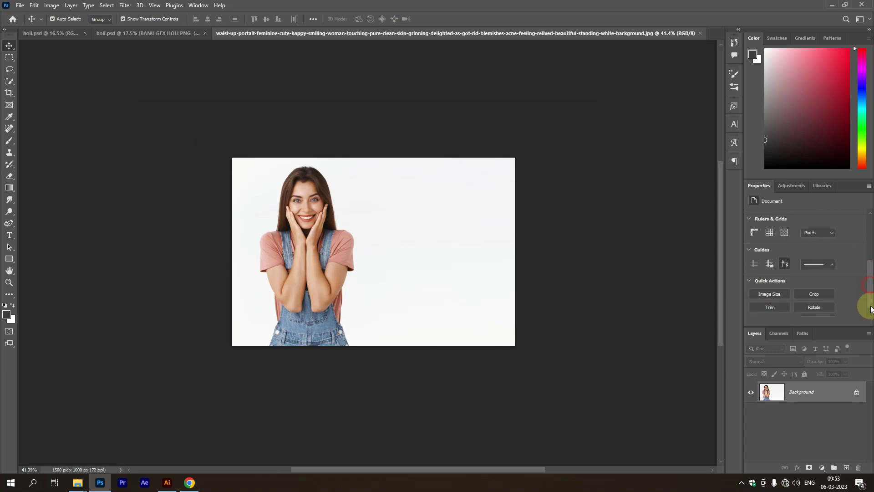
left_click(850, 392)
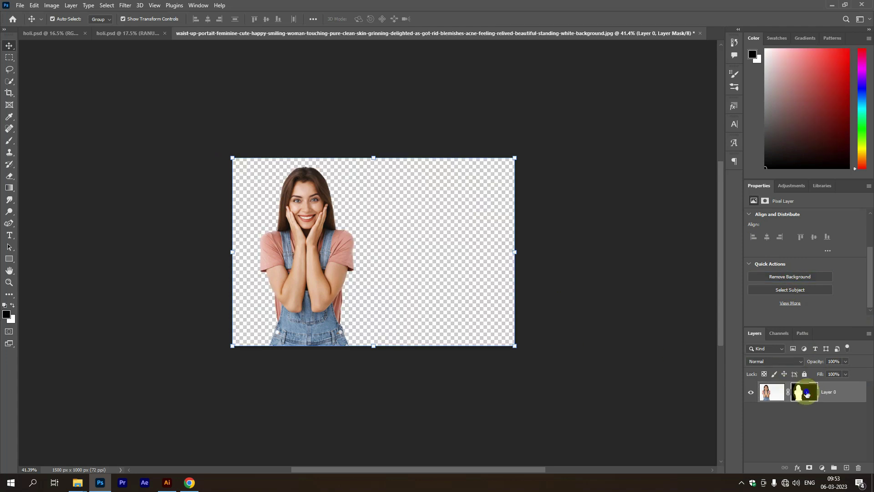
right_click(807, 394)
left_click(800, 332)
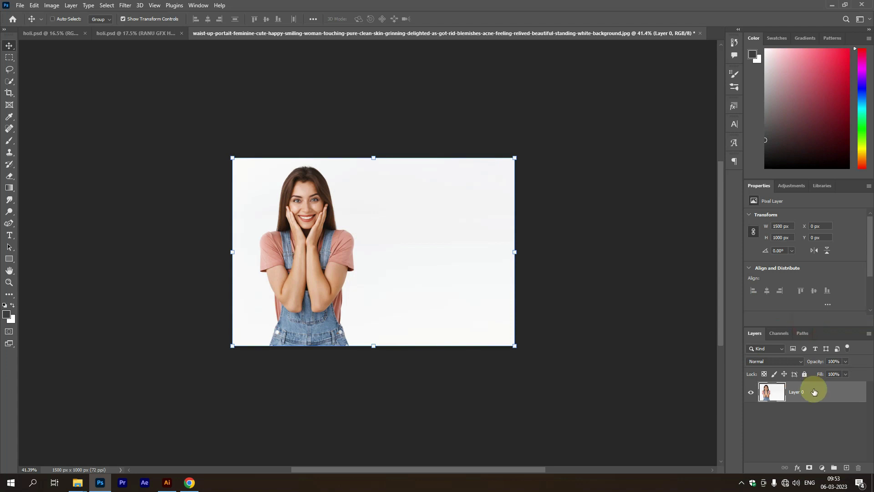
key("ctrl+z")
- Apply the layer mask to the woman's photo and bring the cutout into the holi.psd poster
right_click(807, 393)
left_click(803, 334)
left_click_drag(348, 229, 149, 84)
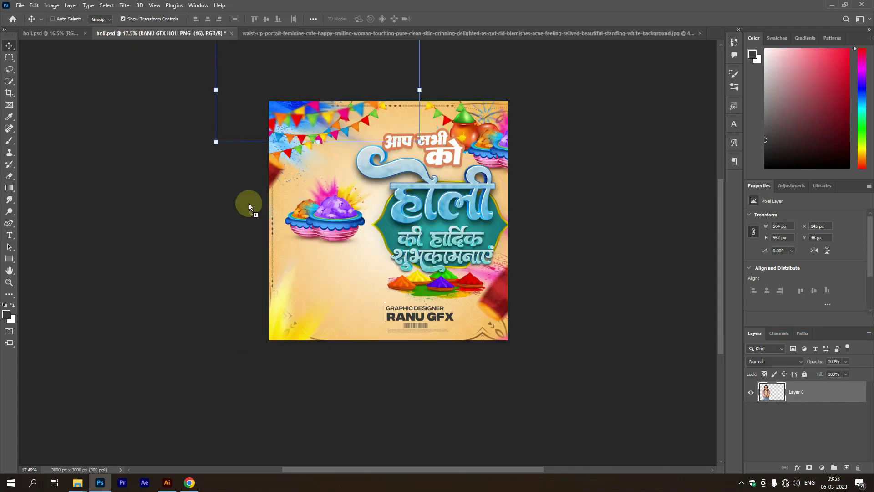
- Scale the woman's cutout to about 284% and place it on the poster's left side, beside the Hindi lettering
left_click_drag(313, 288, 332, 392)
key("ctrl+t")
left_click_drag(333, 320, 337, 311)
left_click_drag(322, 384, 324, 379)
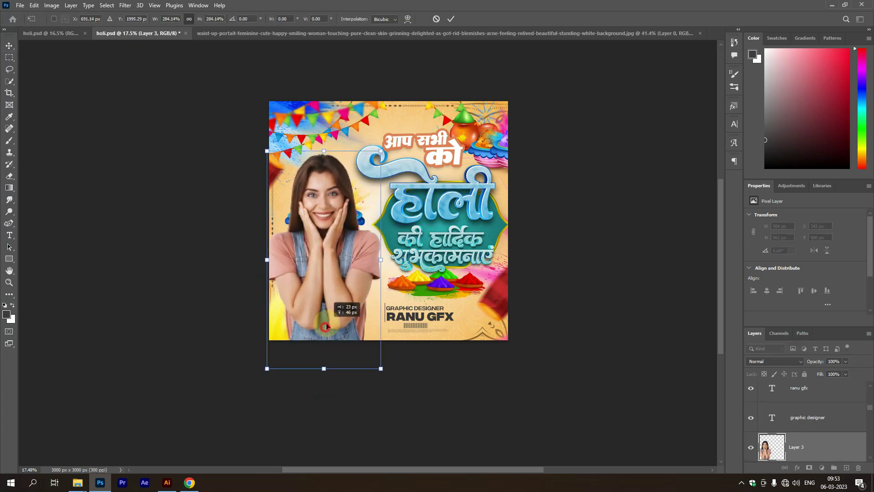
left_click(451, 18)
left_click(624, 102)
- Open the RANU GFX text for editing and leave it without changes
double_click(432, 325)
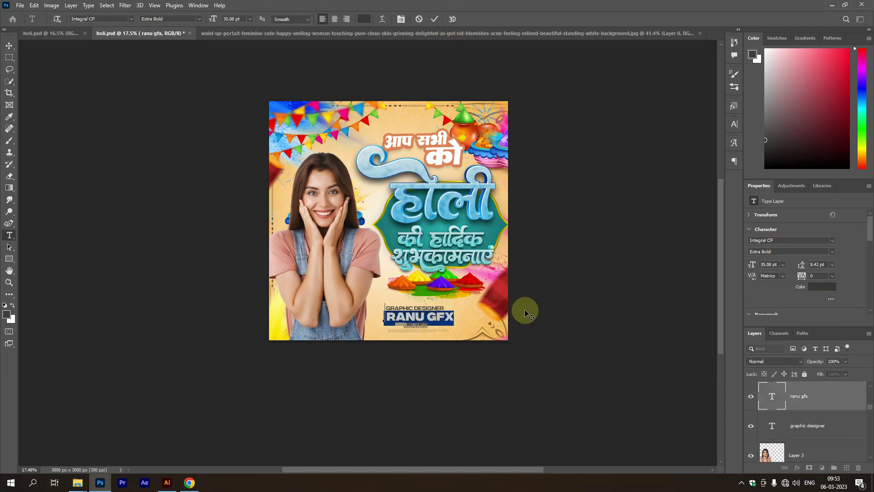
left_click(435, 19)
key("v")
- Add a new layer above the woman's cutout and clip it to the cutout with a clipping mask
left_click(756, 444)
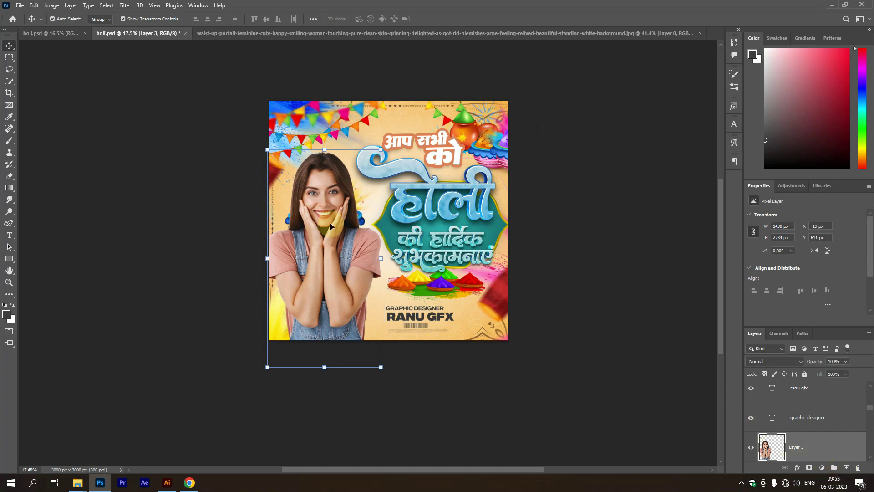
left_click(9, 140)
left_click(354, 231)
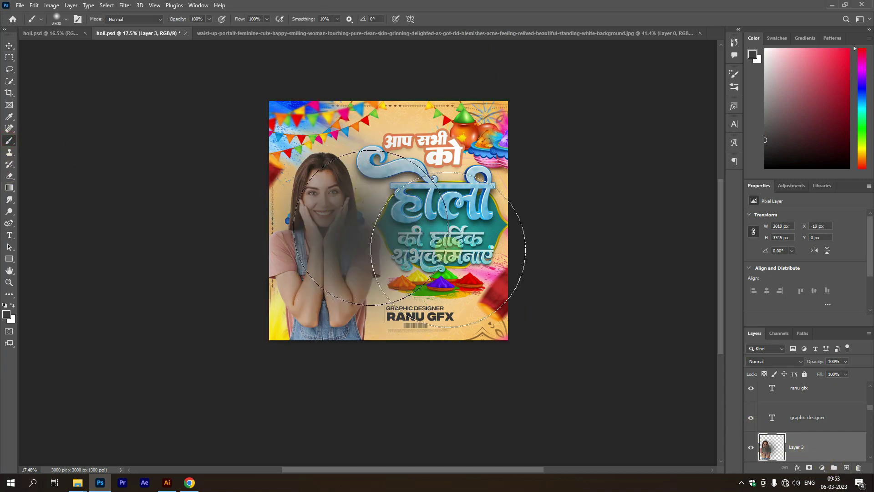
key("ctrl+z")
left_click(846, 467)
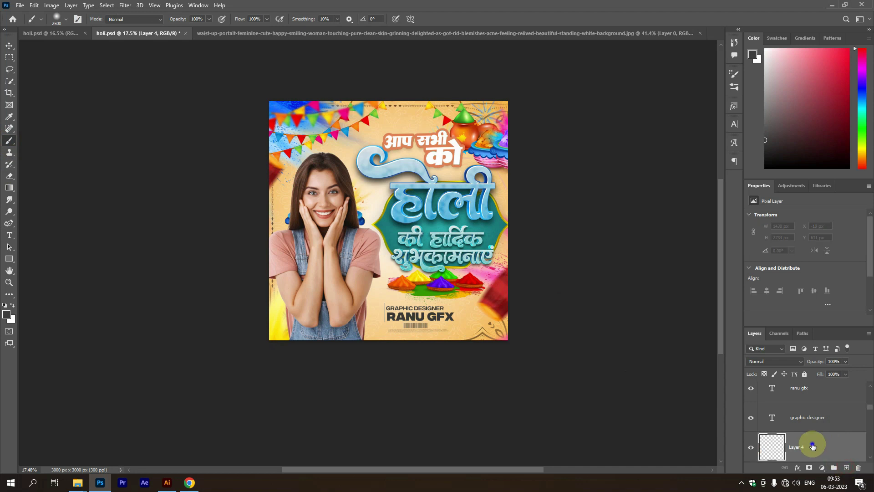
right_click(814, 447)
left_click(774, 232)
- Shift the paint hue to pink and brush down the left side of the woman's hair with a 125 px soft brush on the clipped layer
scroll(332, 236, "up", 3)
key("bracketleft")
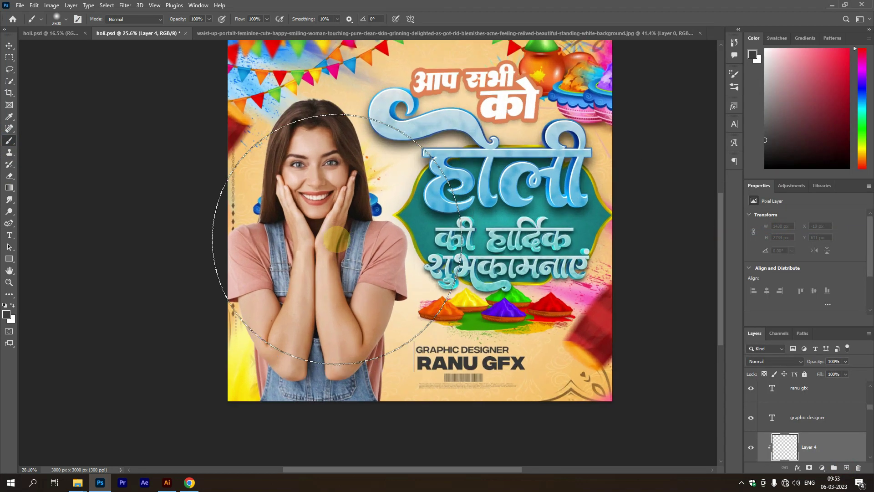
key("bracketleft")
key("bracketleft")
key("bracketleft")
key("bracketleft")
key("bracketleft")
key("bracketleft")
key("bracketleft")
key("bracketleft")
key("bracketleft")
key("bracketleft")
key("bracketleft")
key("bracketleft")
key("bracketleft")
key("bracketleft")
key("bracketleft")
key("bracketleft")
key("bracketleft")
key("bracketleft")
key("bracketleft")
key("bracketleft")
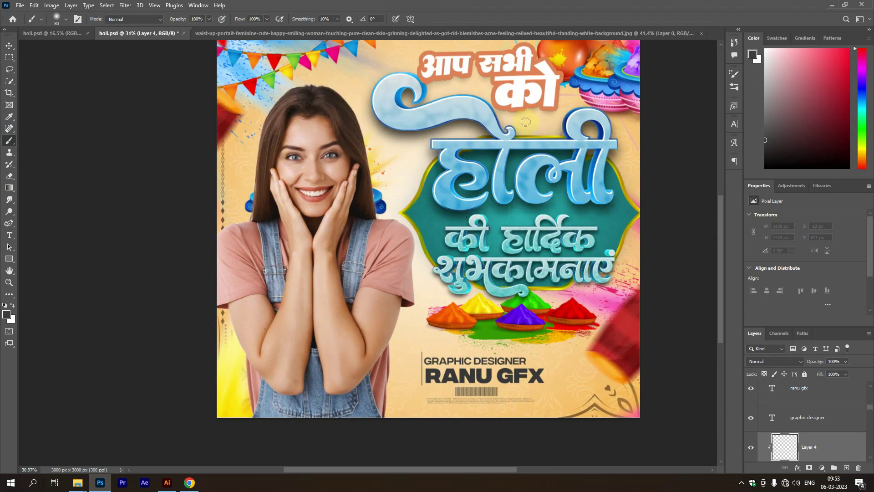
left_click_drag(862, 69, 861, 52)
key("bracketright")
key("bracketright")
key("bracketright")
left_click_drag(284, 112, 258, 188)
- Try the Color Burn blend mode on the clipped paint layer, then undo it along with the first hair stroke
left_click(774, 361)
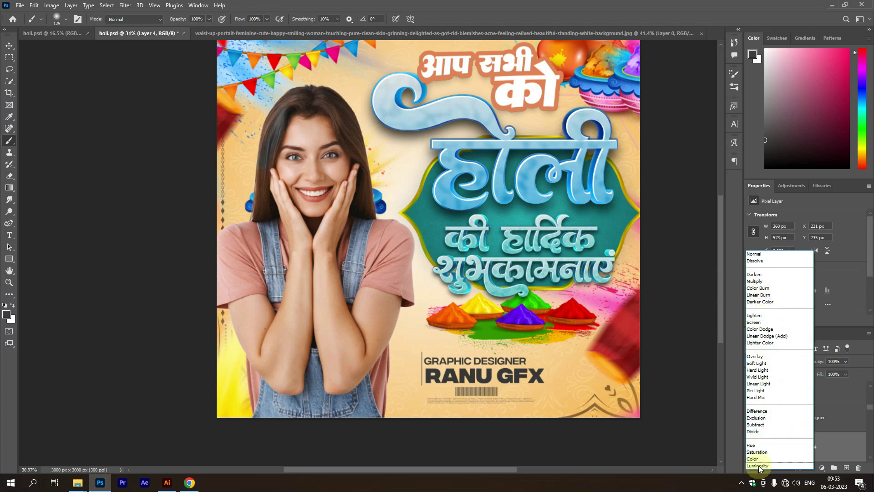
left_click(776, 289)
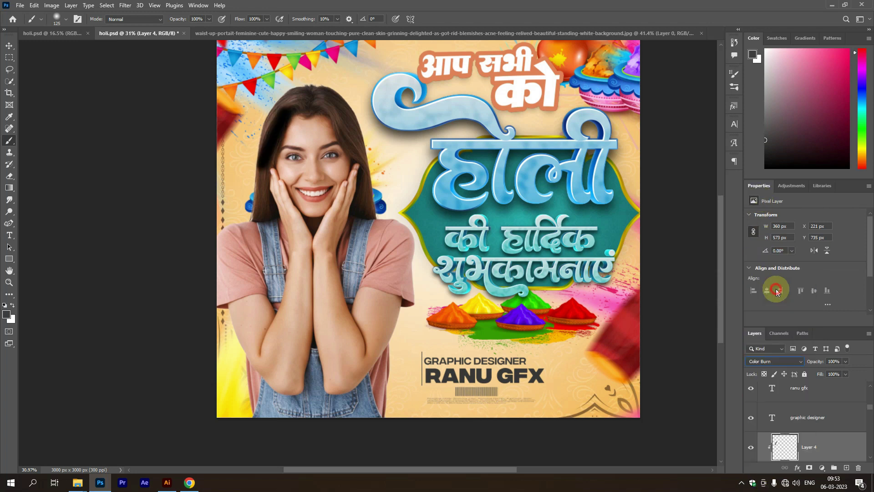
key("ctrl+z")
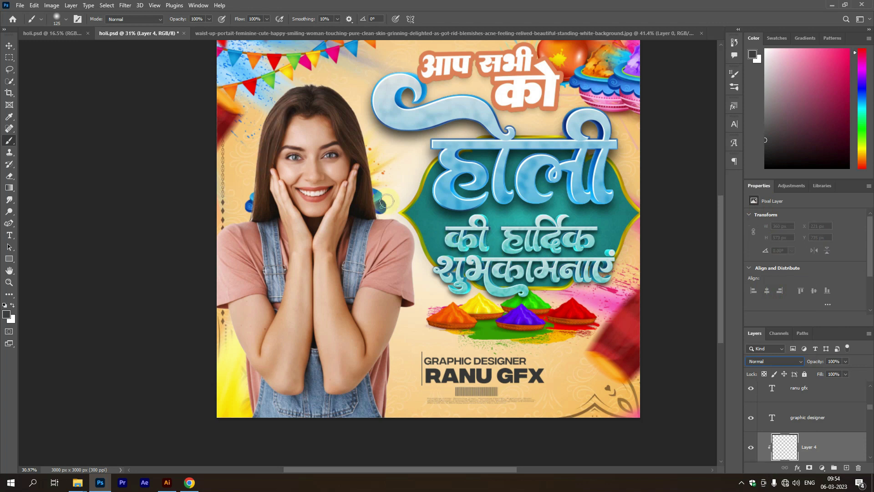
- Paint bright pink over the hair and temple on the left of the woman's face and set the layer to Linear Burn
left_click_drag(842, 90, 845, 52)
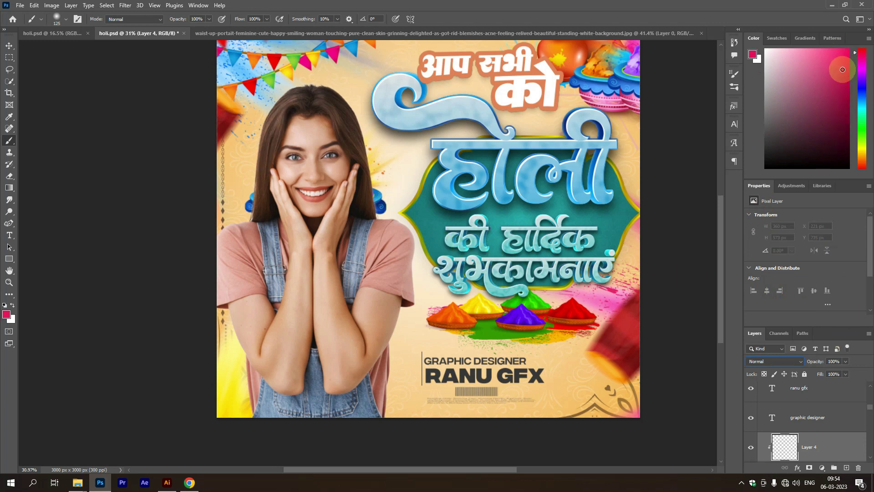
left_click(282, 173)
left_click_drag(290, 127, 274, 168)
left_click(755, 362)
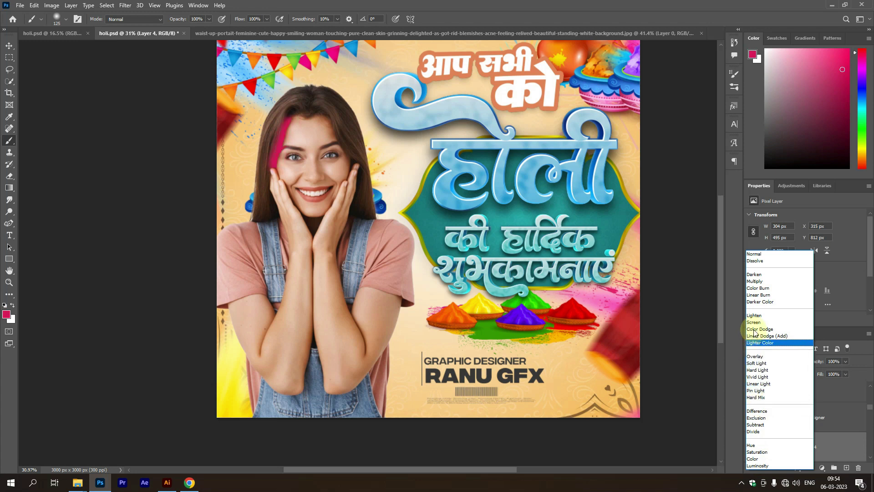
left_click(749, 296)
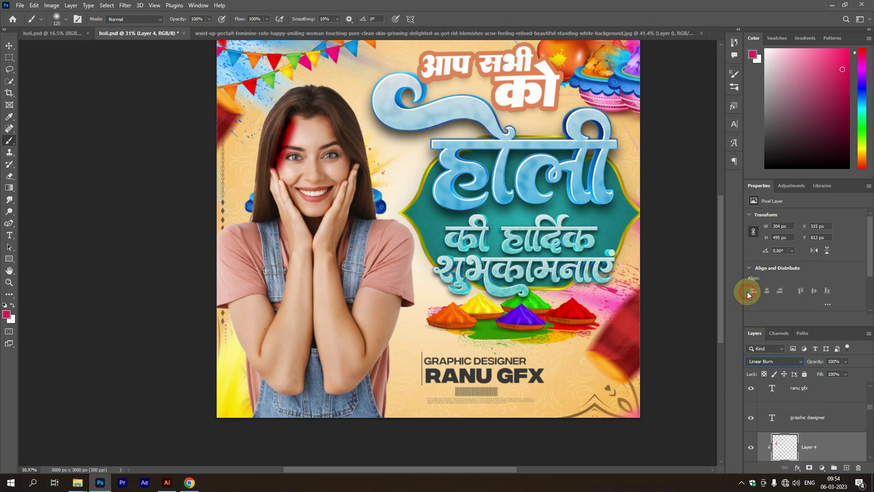
- Paint pink along the right side of the woman's face, adding green over her hair and hand with a 200 px brush
left_click_drag(363, 157, 348, 203)
left_click(861, 125)
key("]")
mouse_move(330, 108)
left_mouse_down()
mouse_move(366, 170)
mouse_move(353, 150)
mouse_move(327, 210)
left_mouse_up()
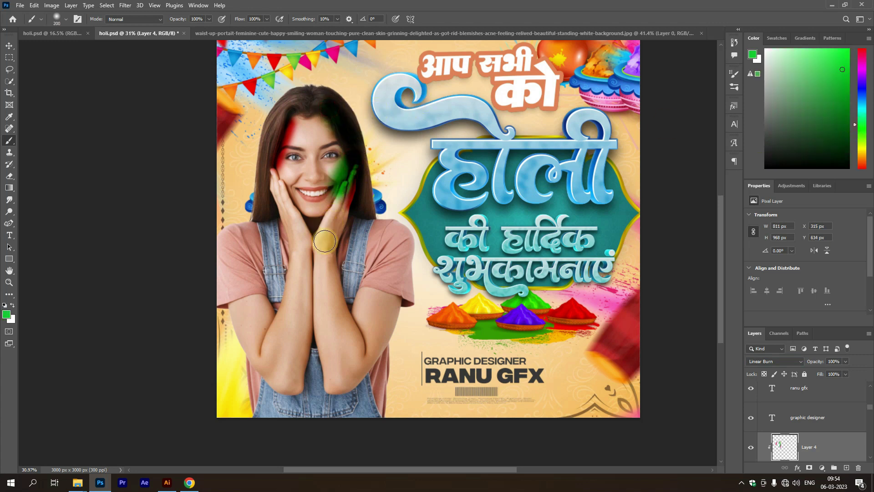
left_click_drag(270, 188, 288, 215)
- Undo the colour strokes, the Linear Burn blend mode and the clipping mask on the paint layer
scroll(341, 193, "down", 7)
scroll(348, 205, "up", 4)
key("ctrl+z")
key("ctrl+z")
key("ctrl+z")
key("ctrl+z")
key("ctrl+z")
key("ctrl+z")
scroll(342, 177, "down", 6)
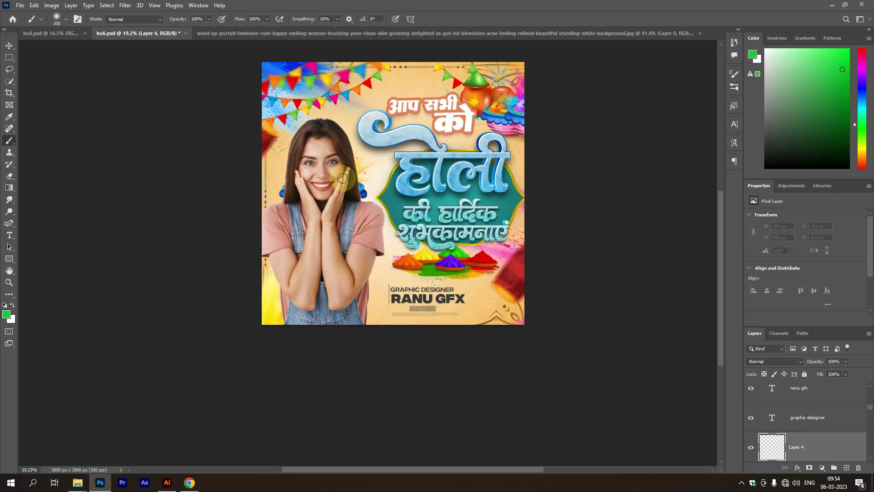
- Hide the woman's cutout layer and clear the layer selection
left_click(9, 46)
scroll(324, 168, "up", 3)
left_click_drag(326, 170, 349, 181)
left_click(751, 447)
left_click(654, 246)
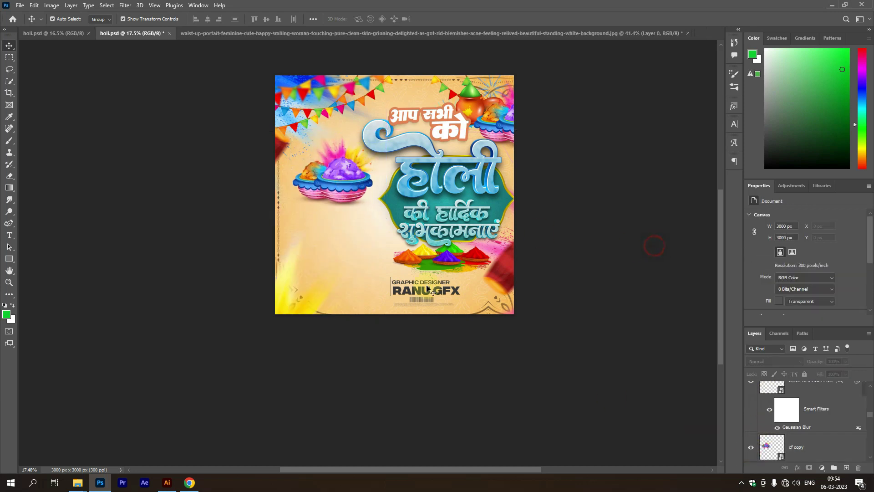
scroll(425, 290, "up", 5)
left_click(424, 308)
left_click(447, 311)
scroll(446, 311, "up", 1)
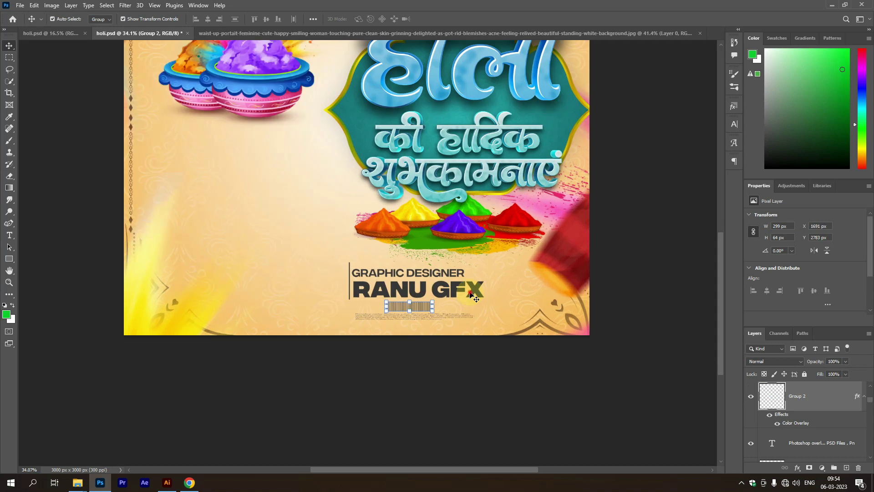
scroll(450, 273, "up", 1)
scroll(450, 273, "up", 1)
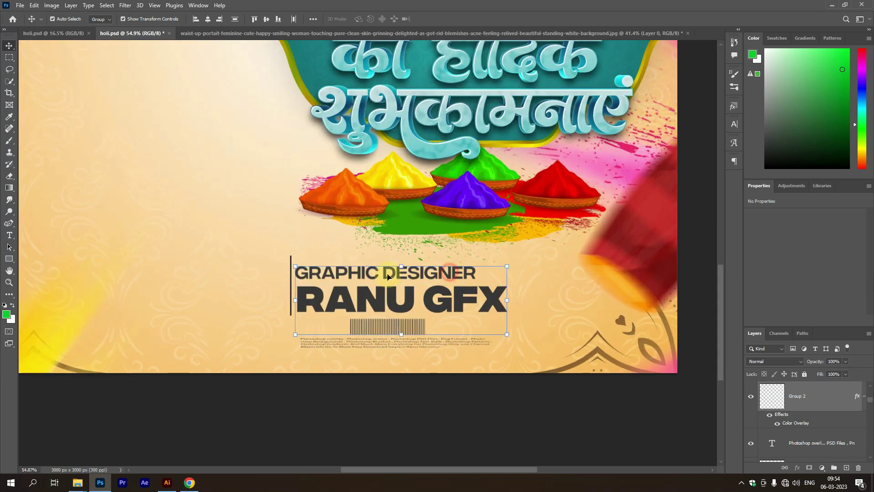
scroll(292, 263, "up", 2)
scroll(292, 259, "up", 1)
left_click(293, 255)
scroll(444, 360, "down", 2)
scroll(444, 361, "down", 2)
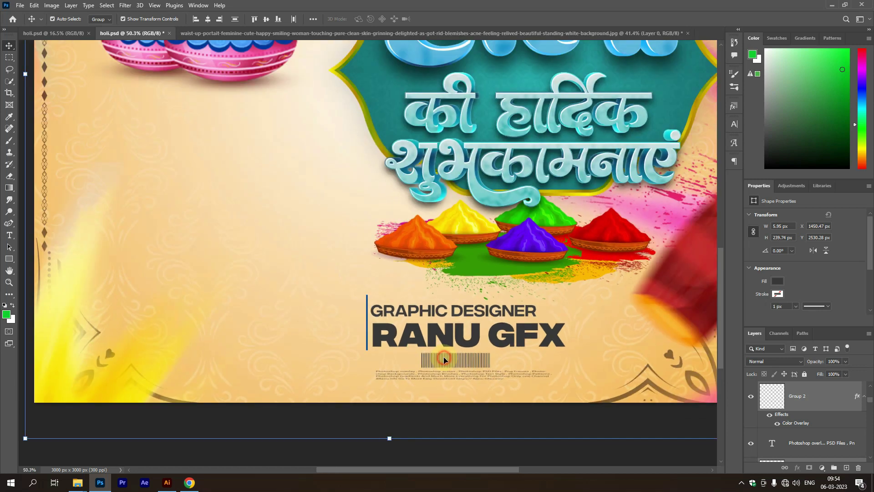
scroll(444, 359, "down", 2)
left_click(472, 437)
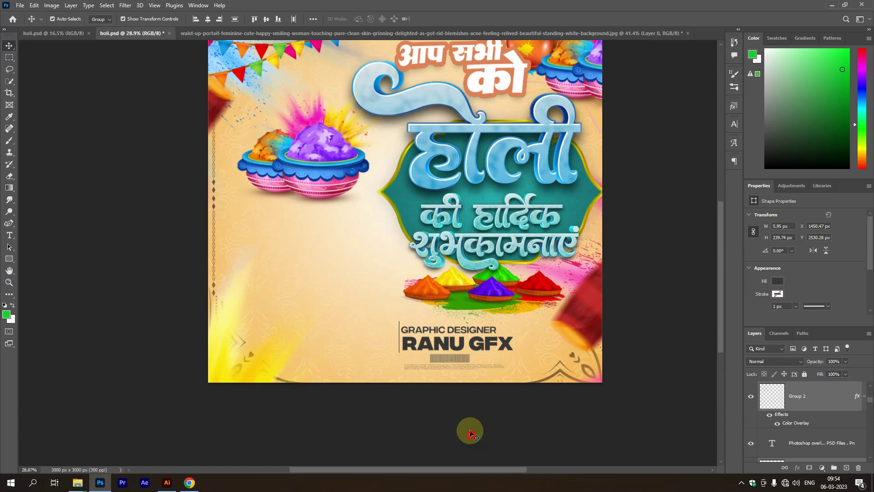
- Group the barcode, the small paragraph, the RANU GFX and GRAPHIC DESIGNER texts and the vertical line beside them
scroll(447, 367, "up", 2)
left_click(450, 368)
scroll(445, 361, "up", 1)
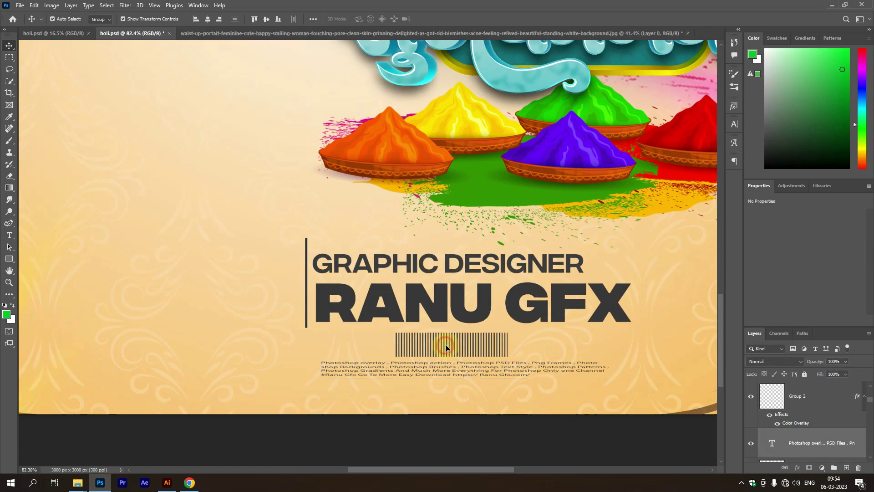
scroll(453, 353, "up", 1)
left_click(455, 345)
scroll(459, 373, "up", 2)
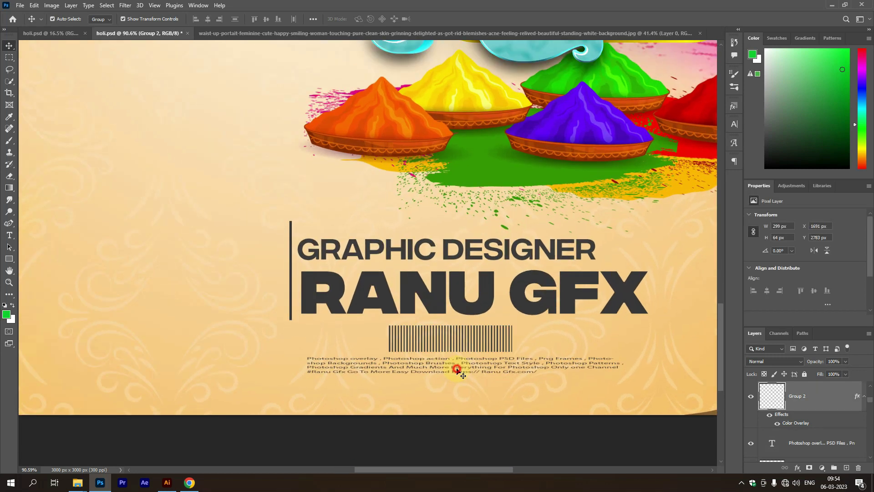
left_click(453, 367, "shift")
left_click(439, 296, "shift")
left_click(426, 258, "shift")
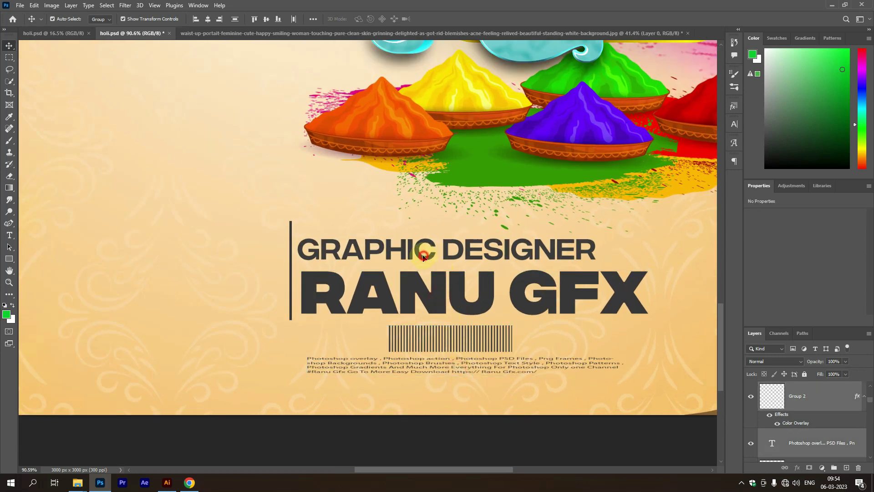
scroll(292, 225, "up", 2)
left_click(290, 223, "shift")
scroll(332, 244, "down", 8)
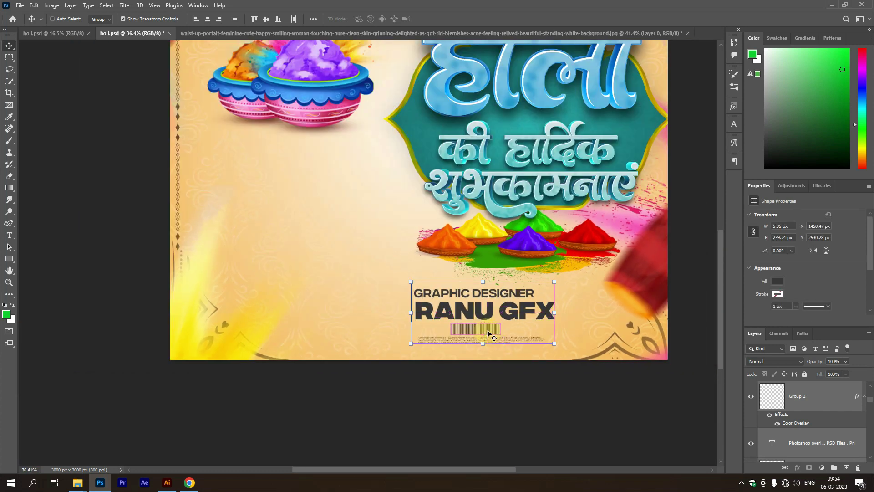
key("ctrl+g")
- Hide the new designer-credit group on the poster and clear the layer selection
left_click(750, 386)
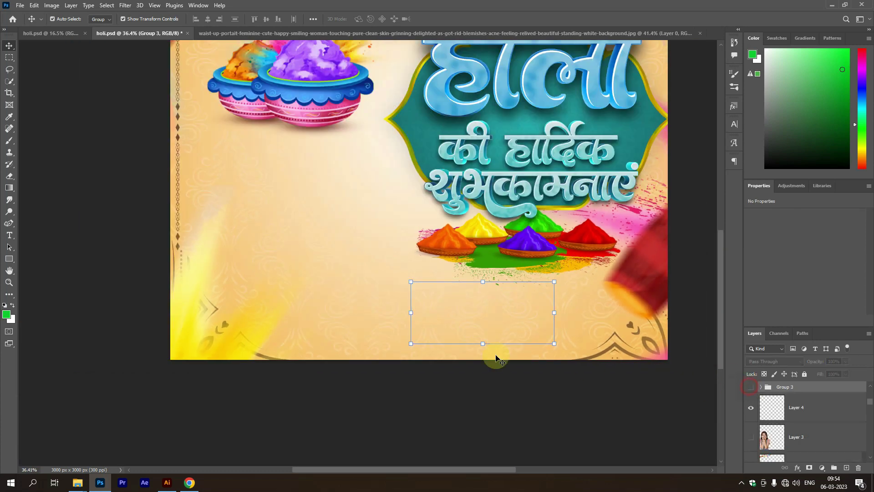
scroll(464, 373, "down", 4)
left_click(463, 372)
scroll(463, 373, "down", 2)
scroll(416, 209, "up", 3)
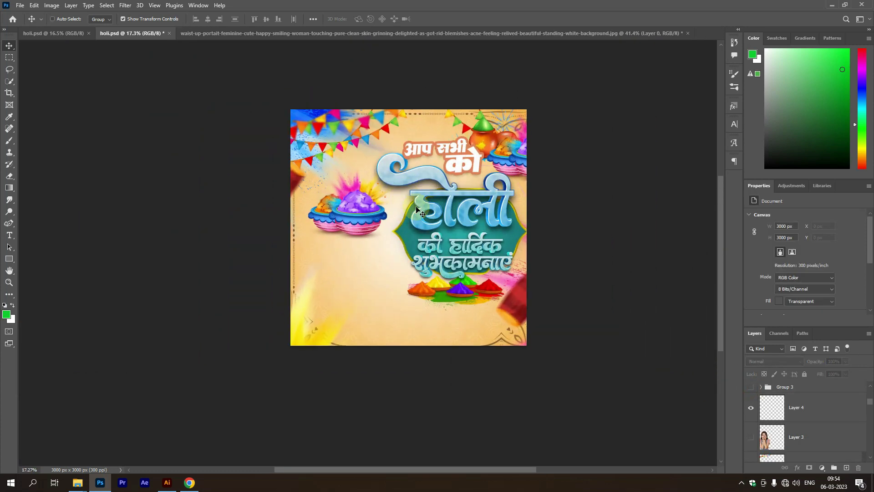
- Export the poster background as a 3000 x 3000 px JPG named "png file" on the Desktop
key("ctrl+shift+alt+w")
left_click(686, 417)
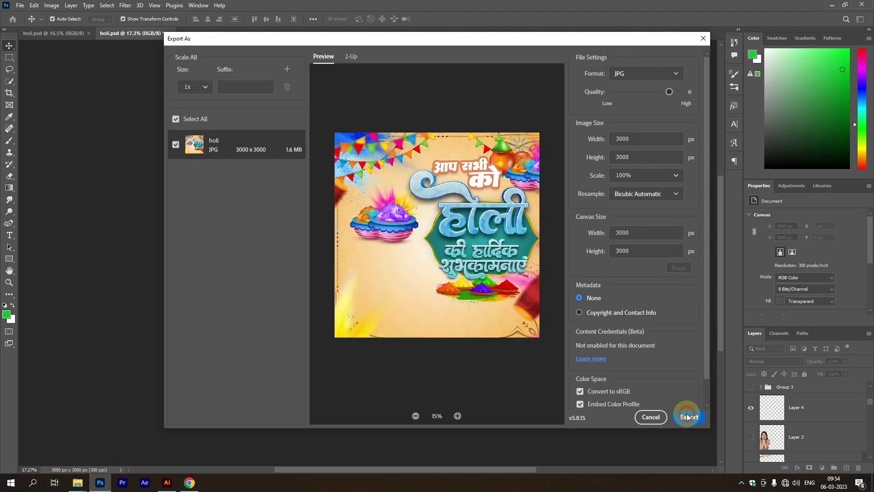
type("png file")
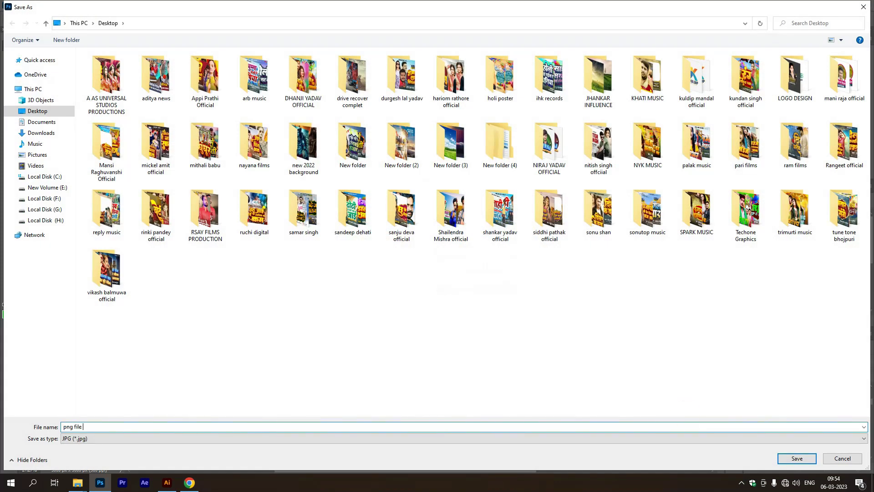
key("Return")
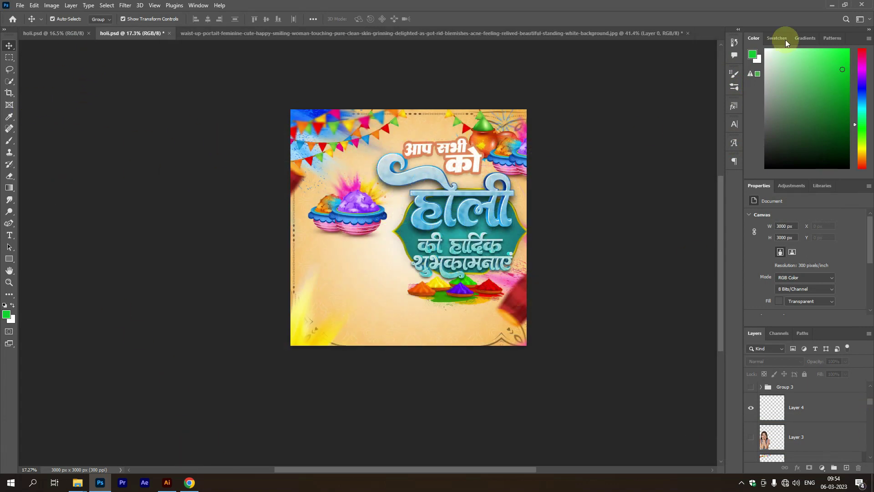
- Switch to the desktop, move the exported "png file" image into the "holi poster" folder and check the folder's contents
left_click(831, 8)
left_click(821, 6)
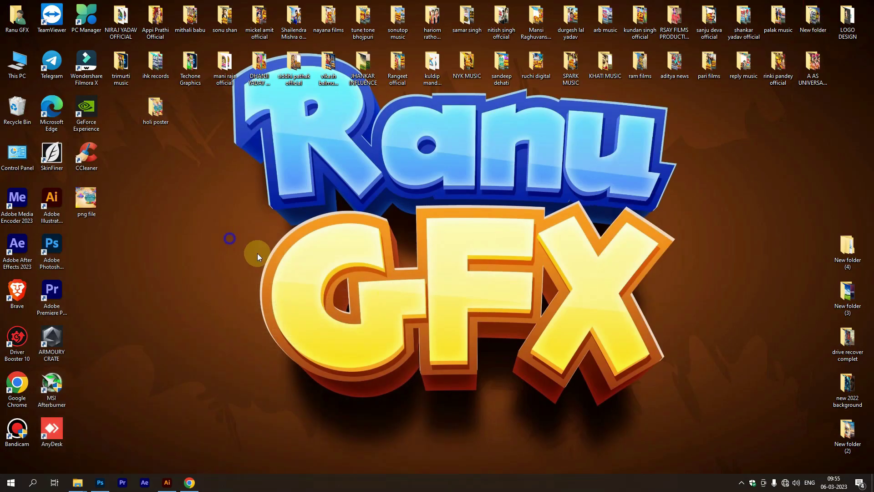
right_click(230, 240)
left_click(87, 204)
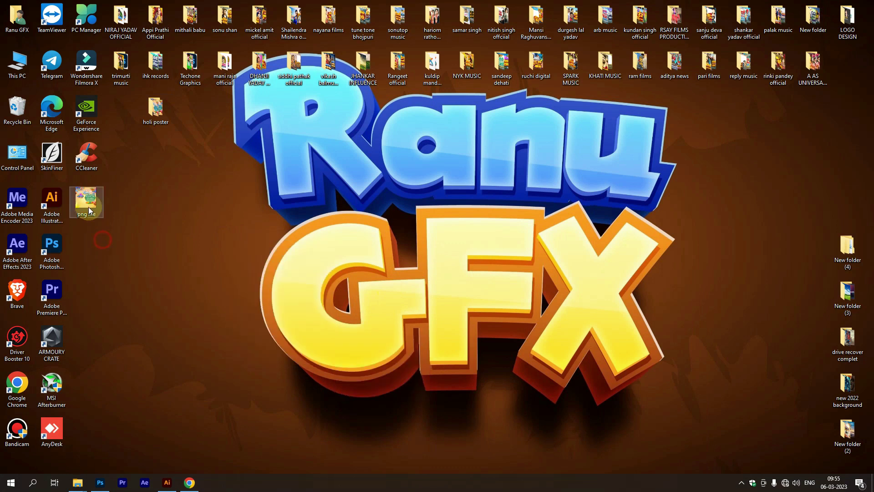
double_click(155, 109)
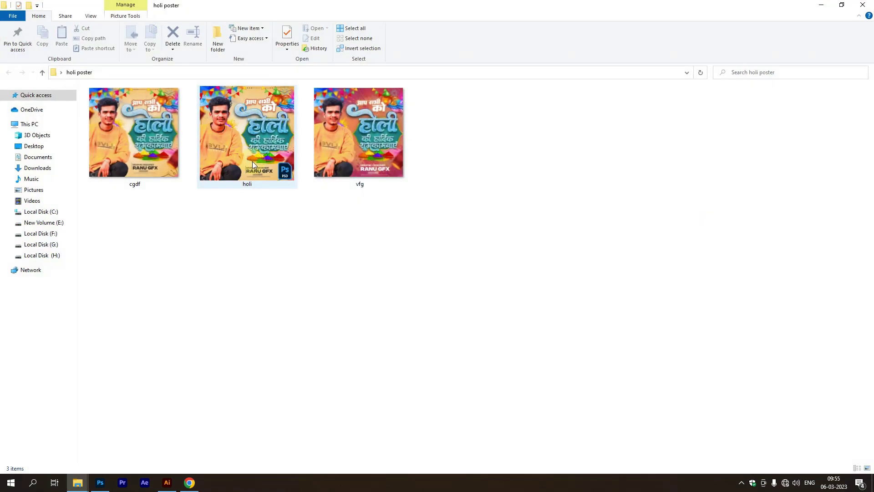
key("alt+F4")
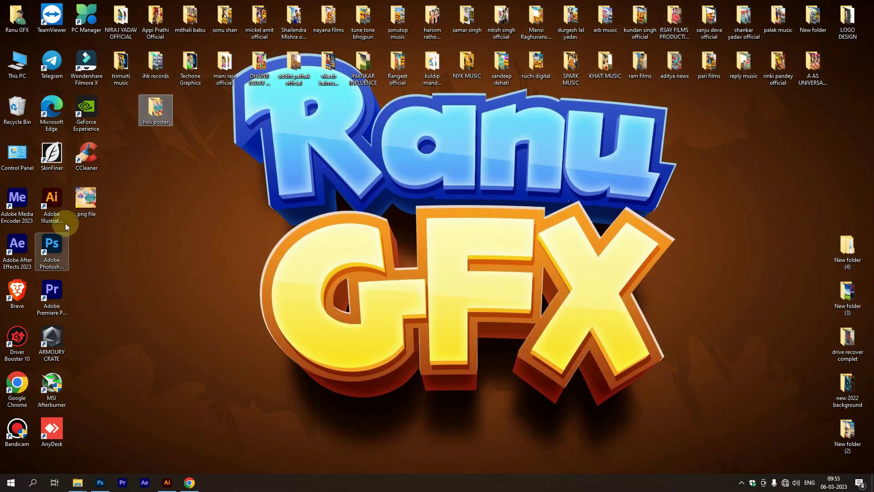
double_click(150, 107)
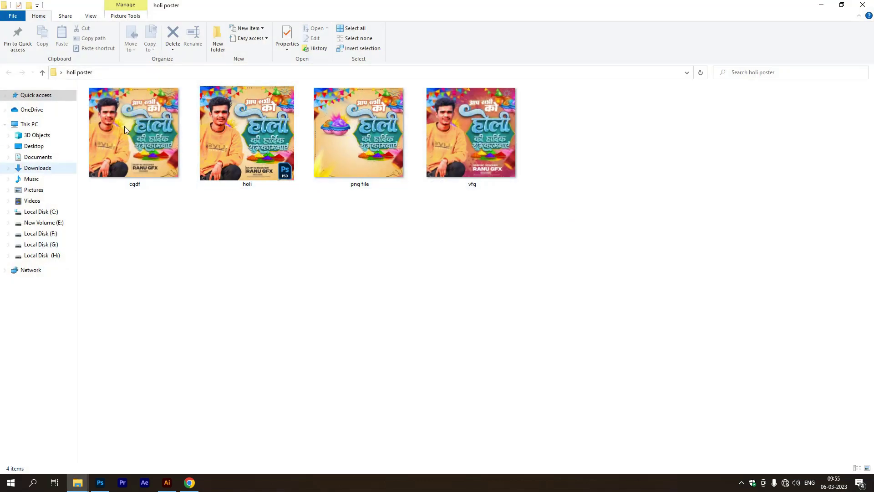
left_click(864, 5)
- Examine the size of the "holi poster" folder in its properties
right_click(162, 114)
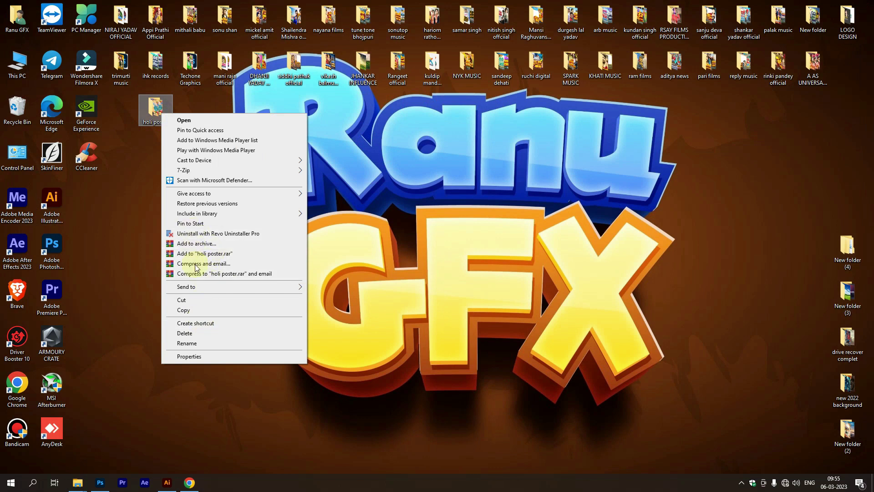
left_click(197, 356)
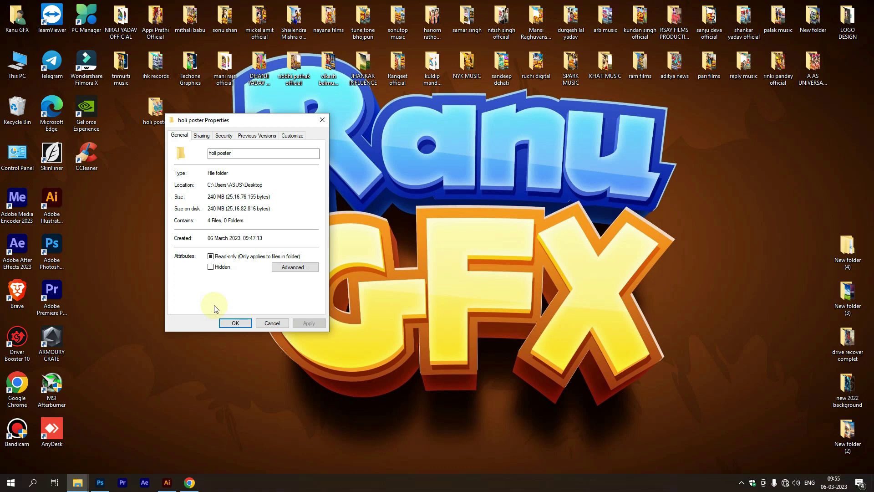
left_click(322, 119)
- Copy the holi PSD and the "png file" image from the "holi poster" folder onto the desktop
double_click(156, 112)
left_click(229, 166)
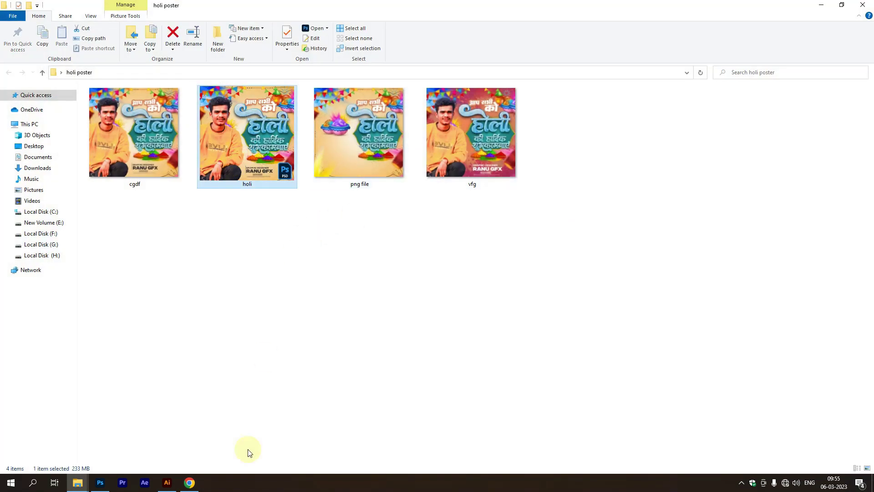
left_click(365, 147, "ctrl")
right_click(368, 147)
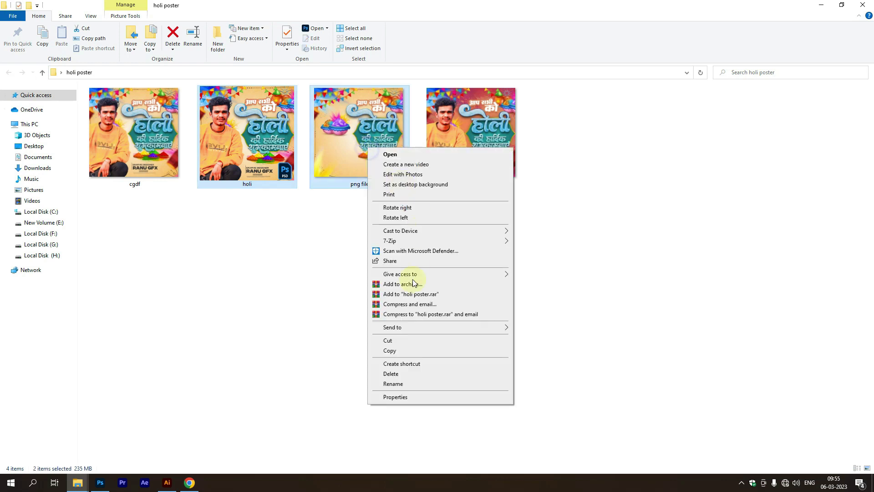
left_click(389, 350)
left_click(821, 5)
right_click(243, 226)
left_click(284, 264)
- Compress the desktop copy of the holi PSD into a locked RAR archive named holi.rar
right_click(260, 246)
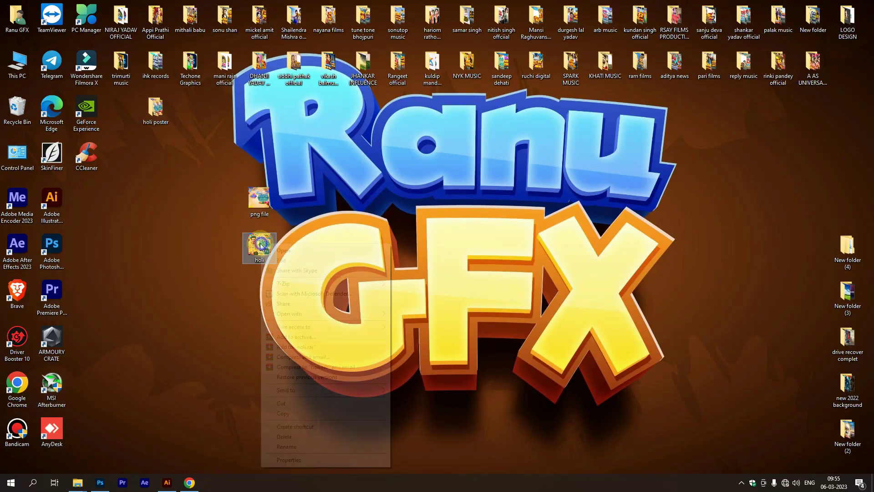
left_click(307, 338)
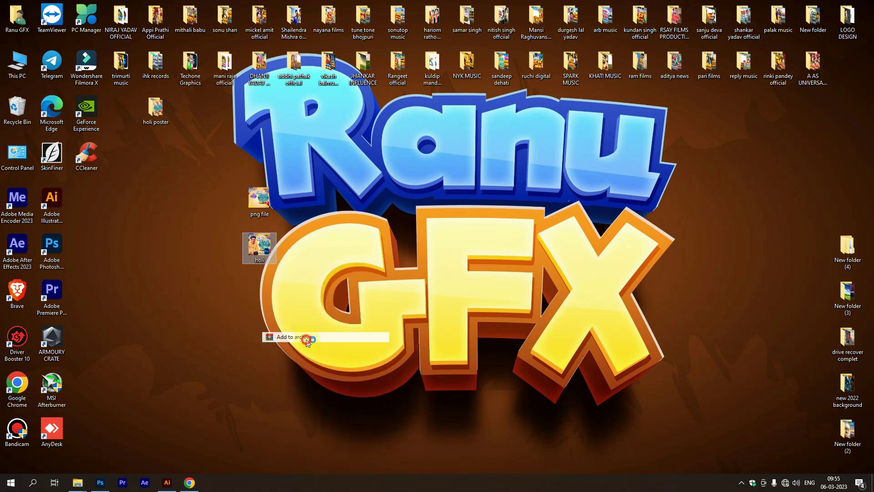
left_click(455, 284)
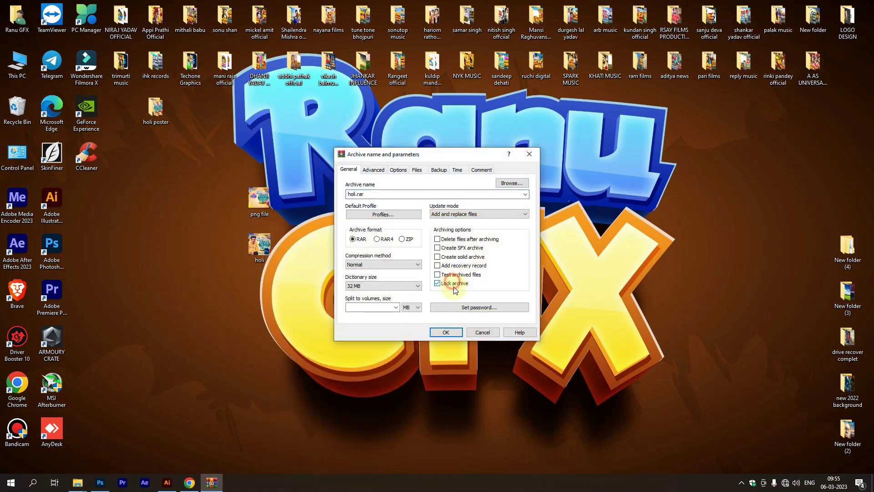
left_click(451, 333)
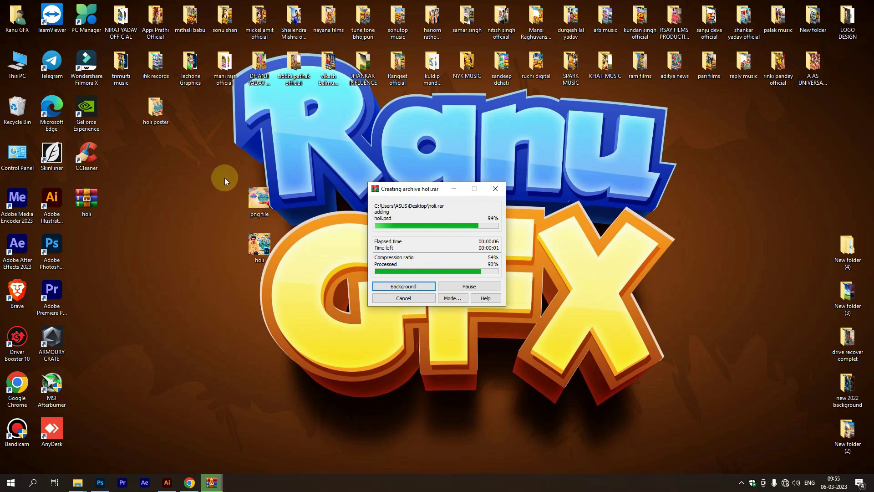
- Compress the desktop copy of the "png file" image into a RAR archive named png file.rar
right_click(258, 199)
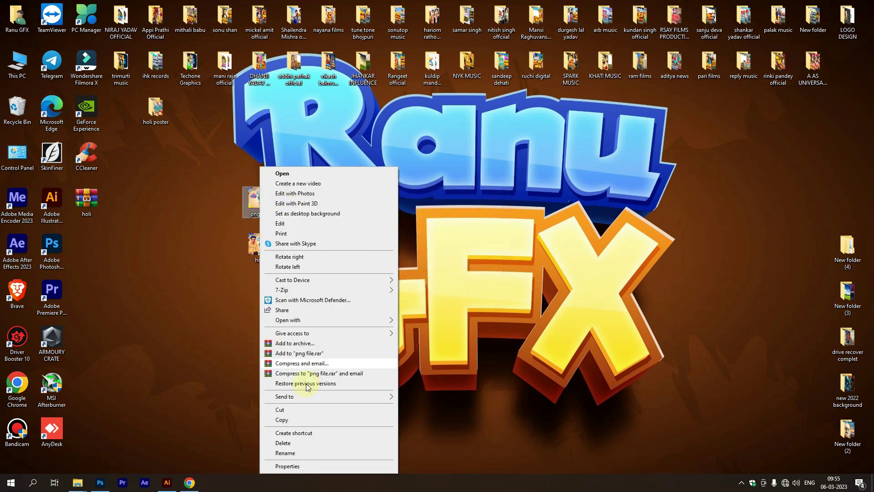
left_click(296, 343)
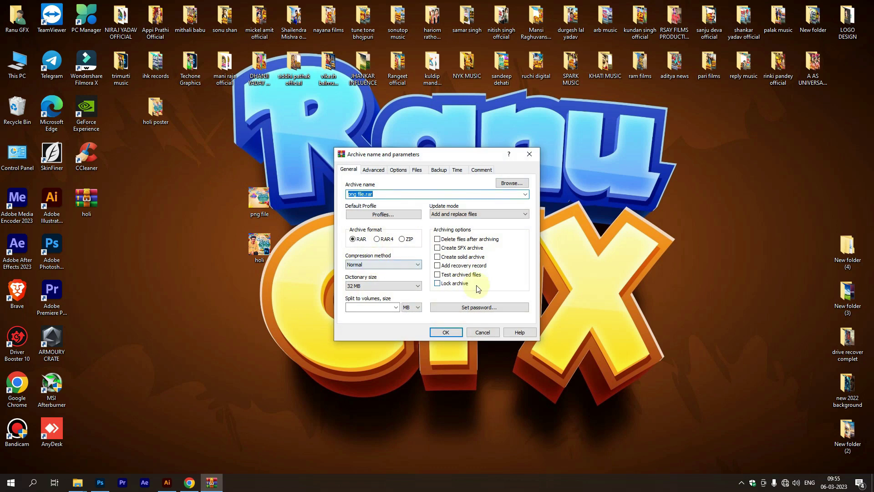
left_click(446, 332)
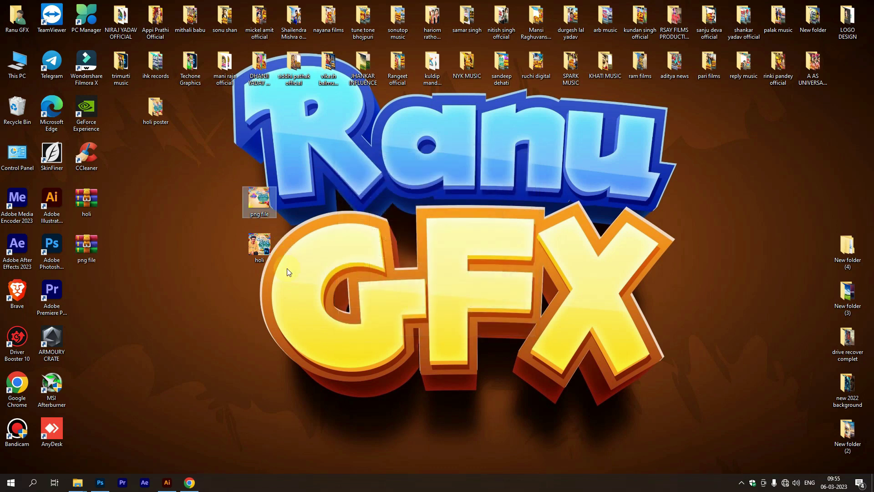
- Move the desktop copies of the "png file" image and holi PSD into the "holi poster" folder, replacing the existing files
left_click(260, 248, "ctrl")
left_click_drag(269, 206, 162, 119)
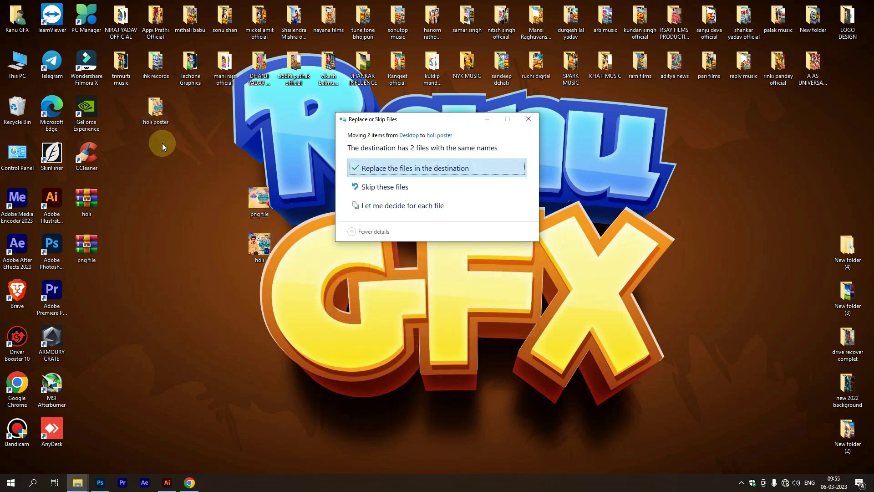
left_click(455, 173)
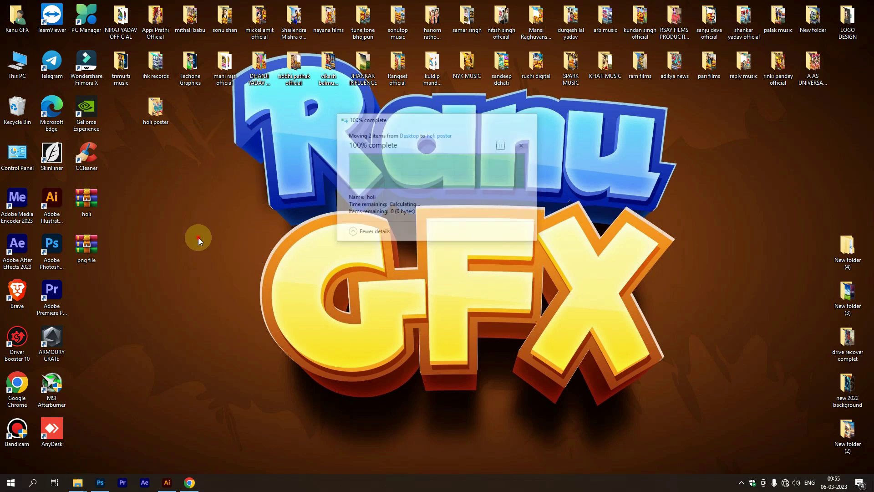
- Examine the file sizes of the holi and "png file" RAR archives in their properties
right_click(94, 208)
left_click(117, 406)
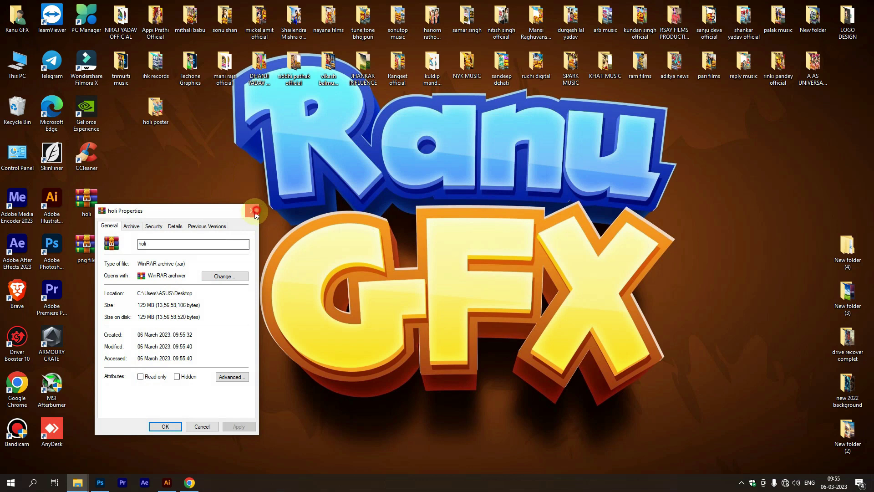
left_click(255, 213)
right_click(93, 242)
left_click(132, 443)
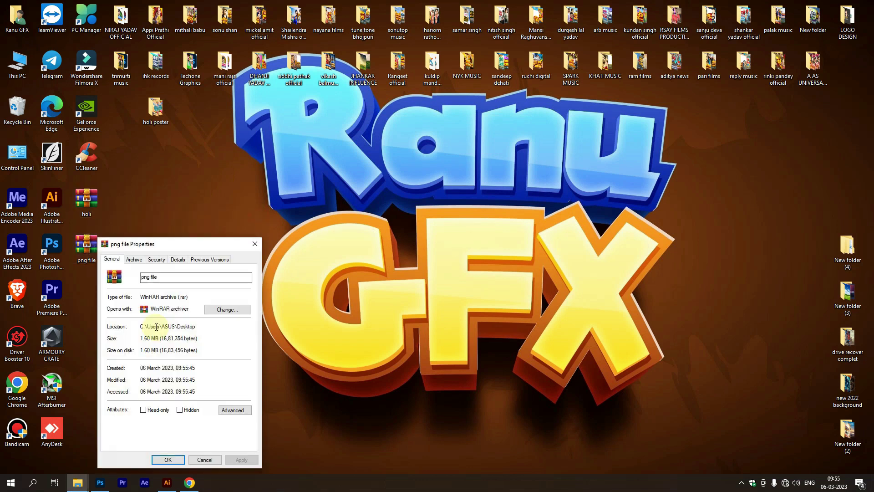